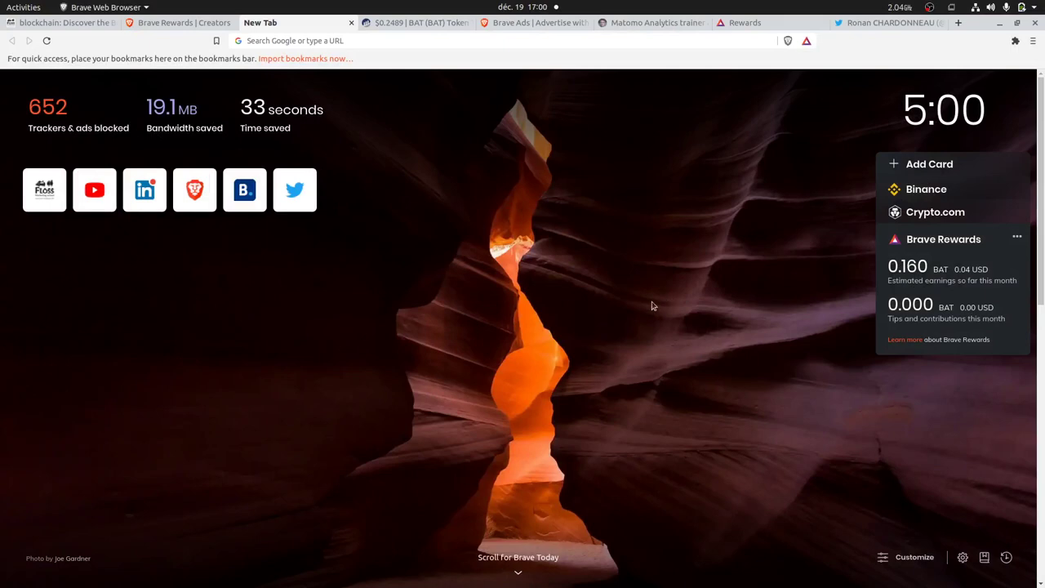
Open the blockchain course page and highlight 'Brave browser', 'deals with transactions' and 'Basic Attention Token'
left_click(81, 26)
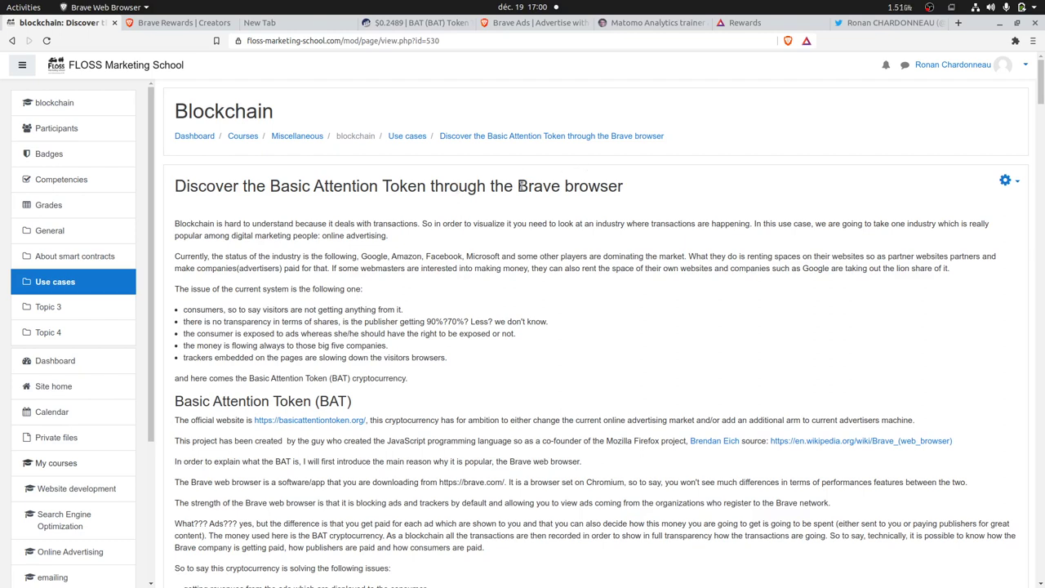
left_click_drag(519, 186, 624, 186)
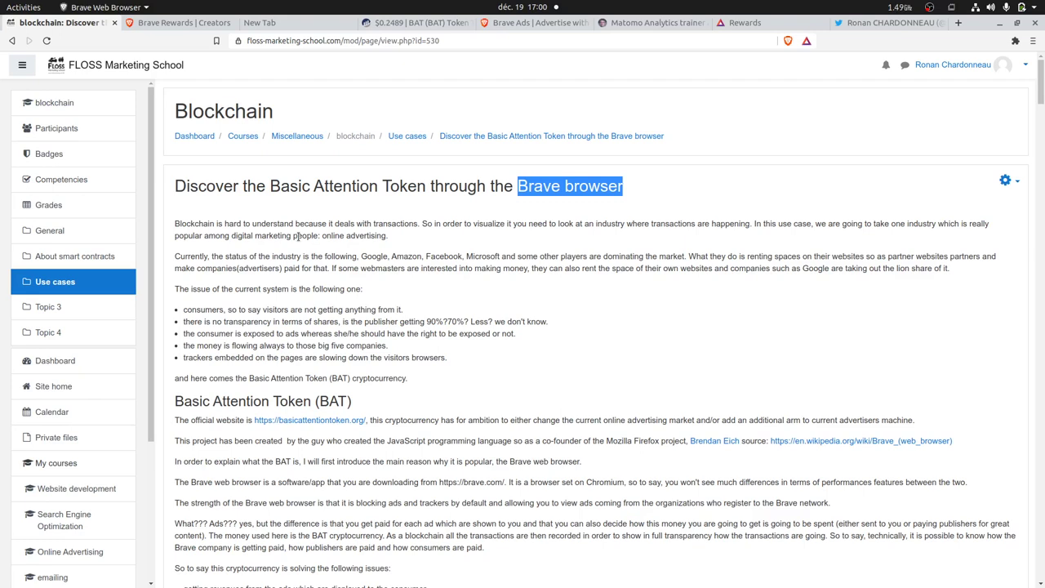
left_click(356, 223)
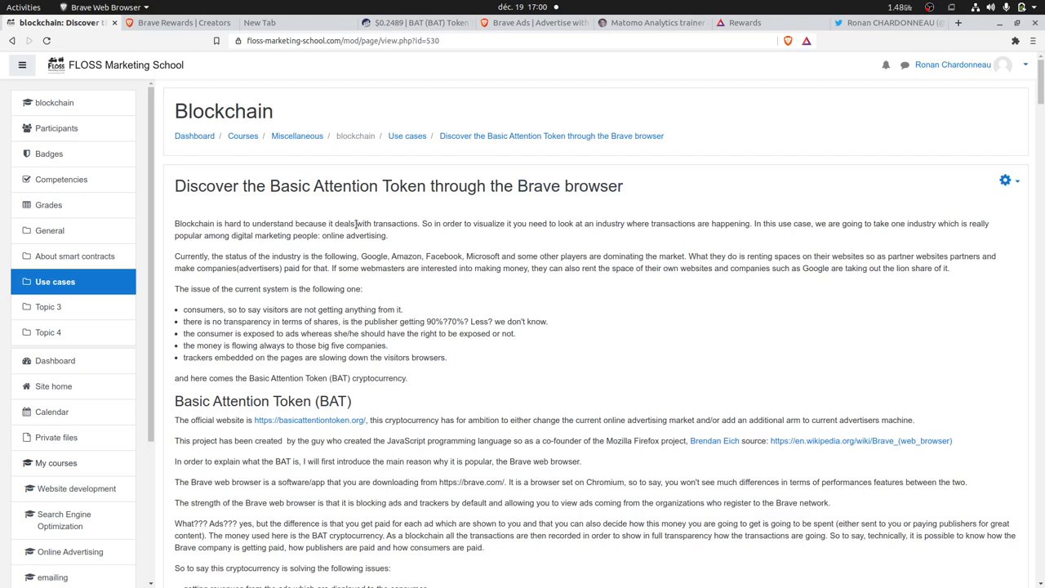
left_click_drag(335, 224, 419, 220)
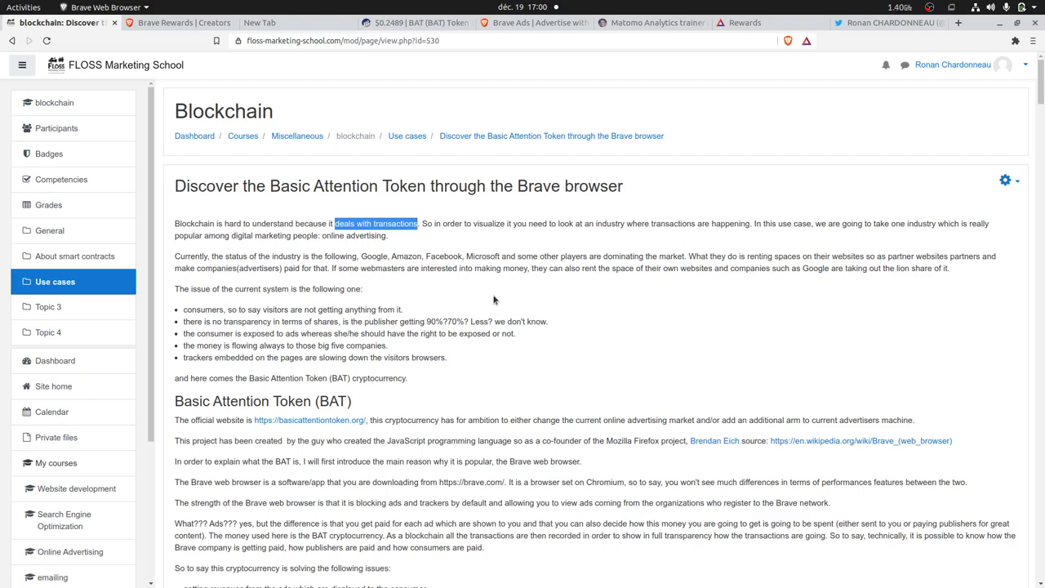
left_click_drag(269, 187, 425, 186)
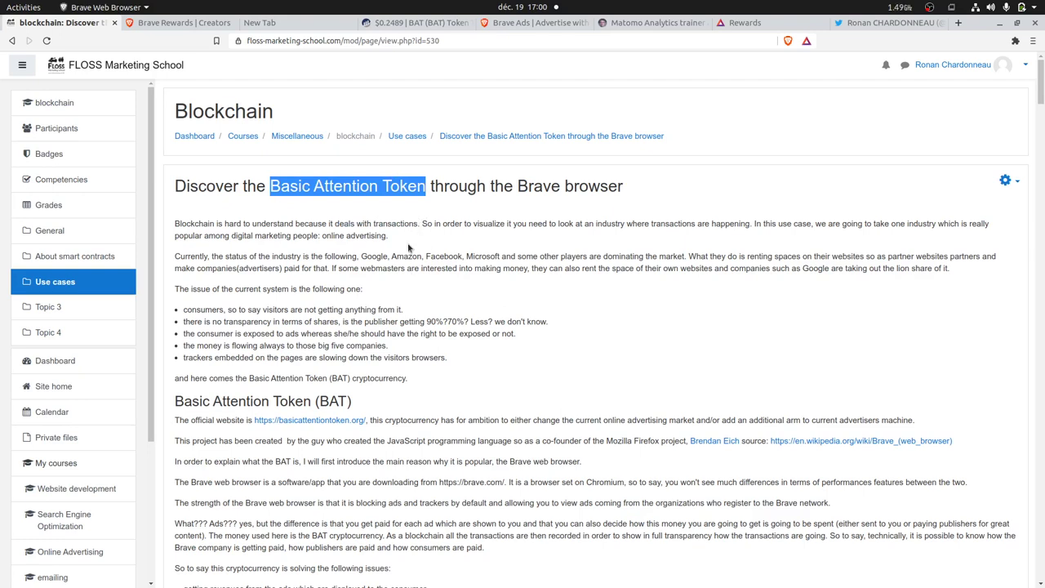
Highlight 'digital marketing', the big tech company names, and the consumer, 90% and ad-exposure issue bullets
left_click_drag(231, 235, 292, 235)
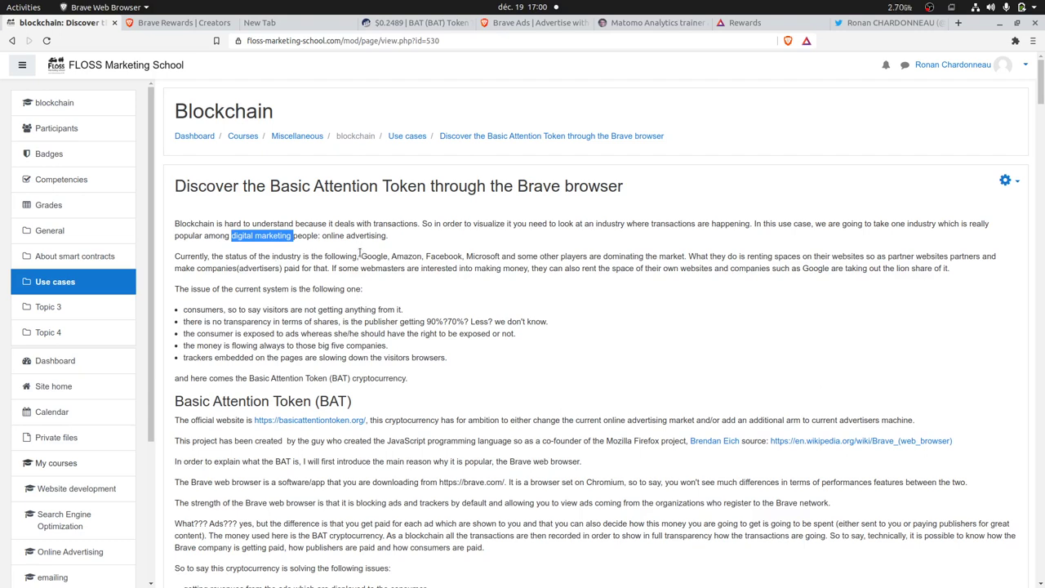
left_click_drag(361, 255, 500, 255)
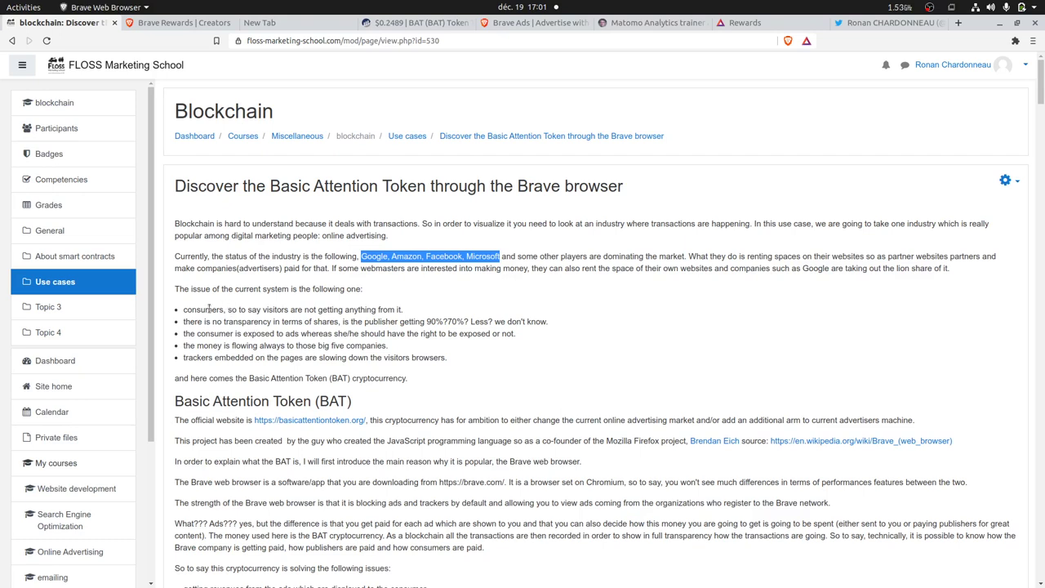
left_click(183, 311)
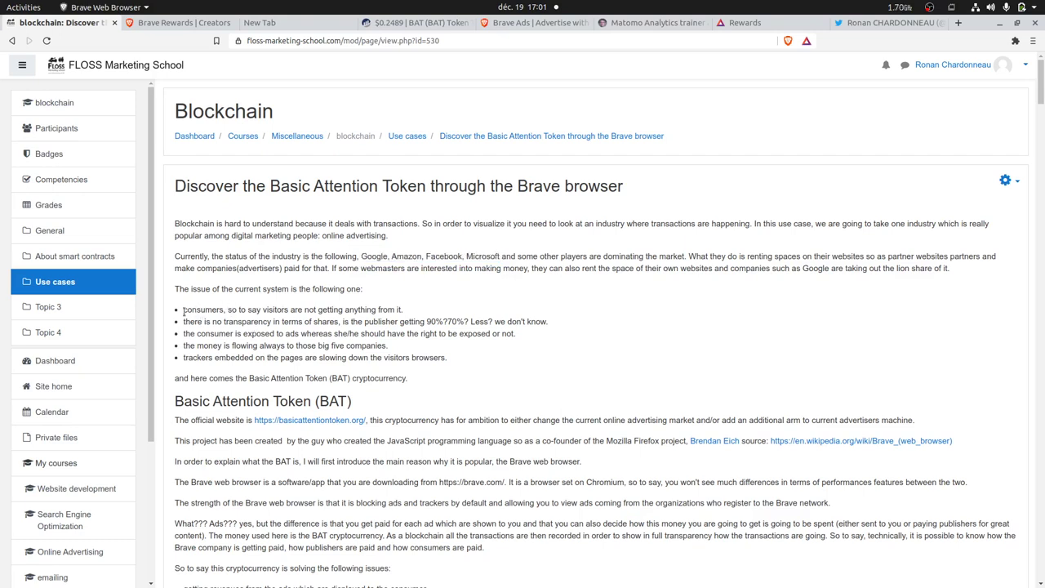
left_click_drag(184, 311, 226, 310)
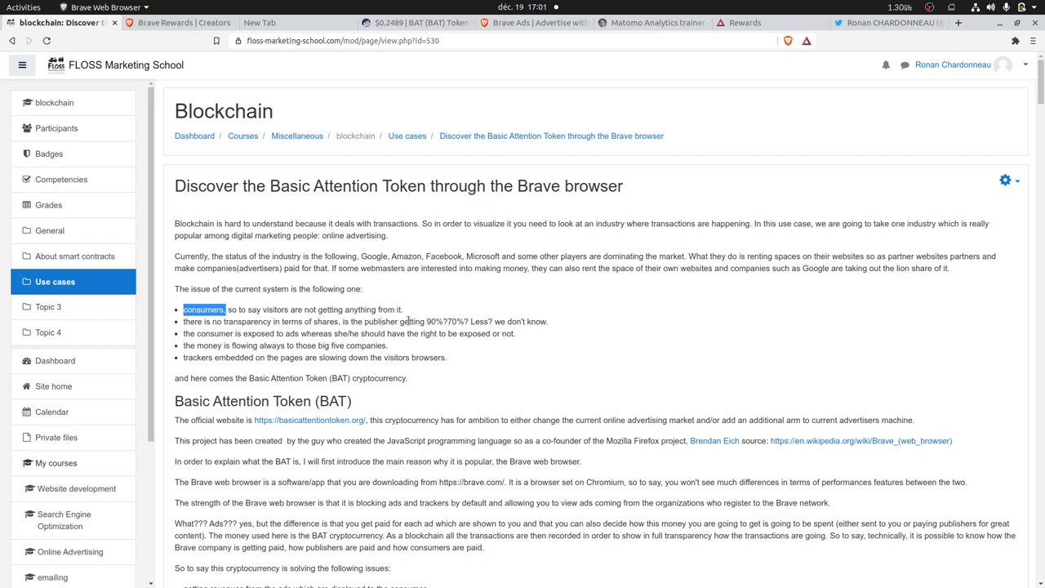
left_click_drag(365, 322, 441, 320)
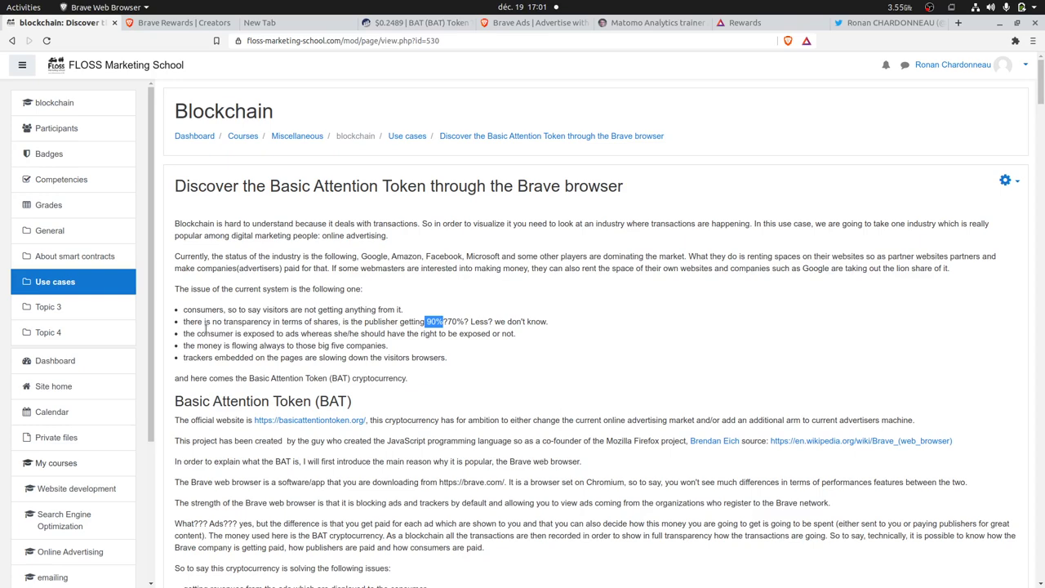
left_click_drag(193, 334, 300, 329)
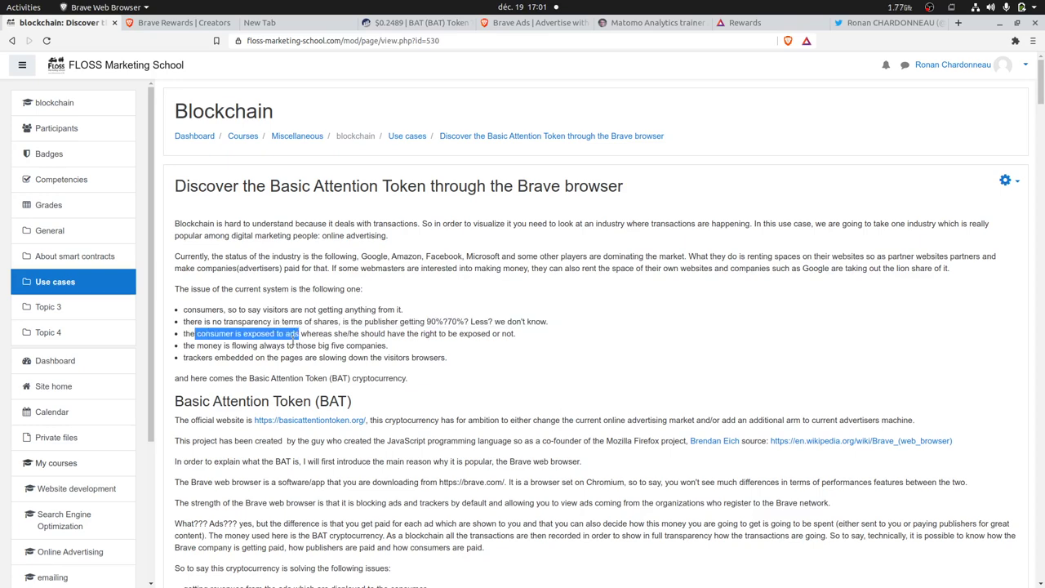
Highlight the bullets on money to the big five and trackers, plus 'Basic Attention Token (BAT)'
scroll(292, 343, "down", 2)
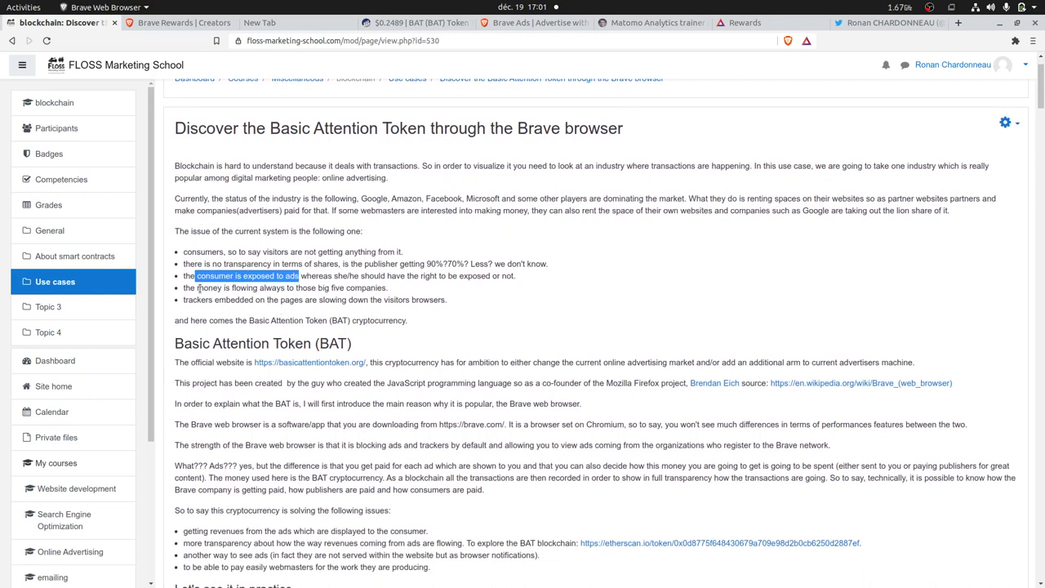
left_click_drag(198, 290, 390, 290)
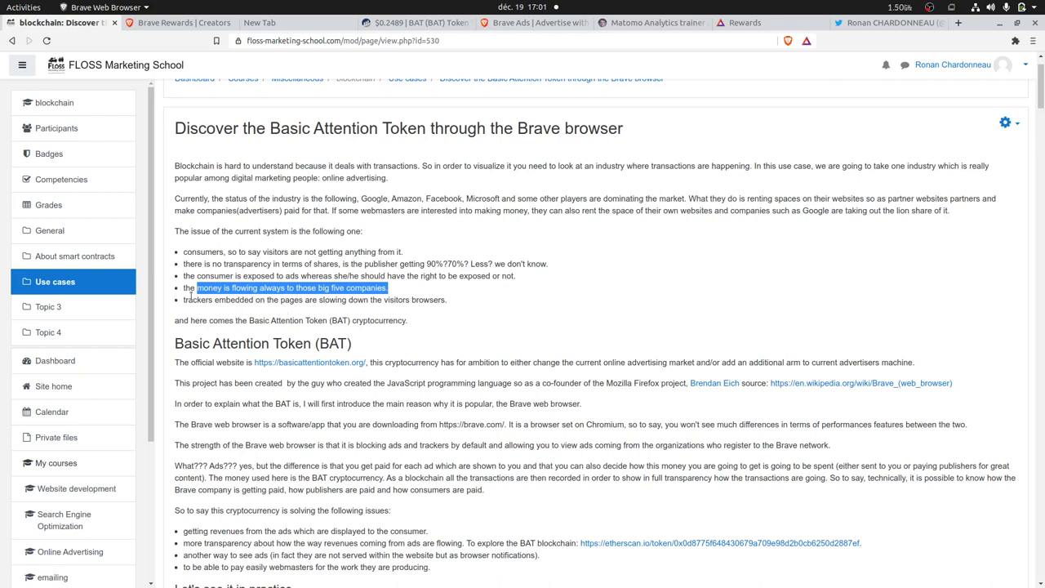
left_click_drag(182, 300, 455, 303)
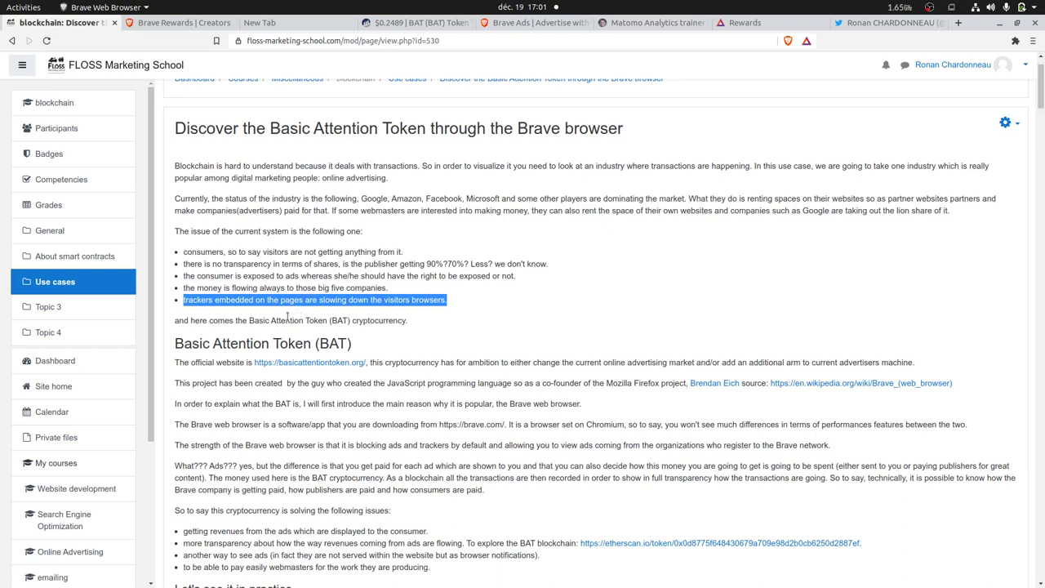
left_click_drag(249, 320, 351, 320)
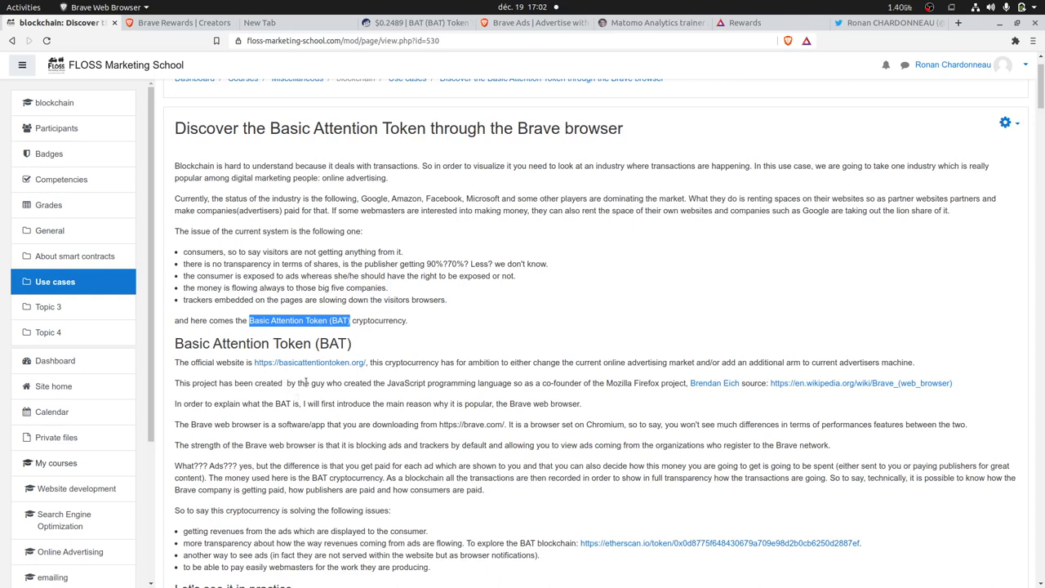
Highlight 'Brave web browser' and 'JavaScript programming language' in the BAT section
scroll(315, 380, "down", 2)
scroll(316, 380, "down", 1)
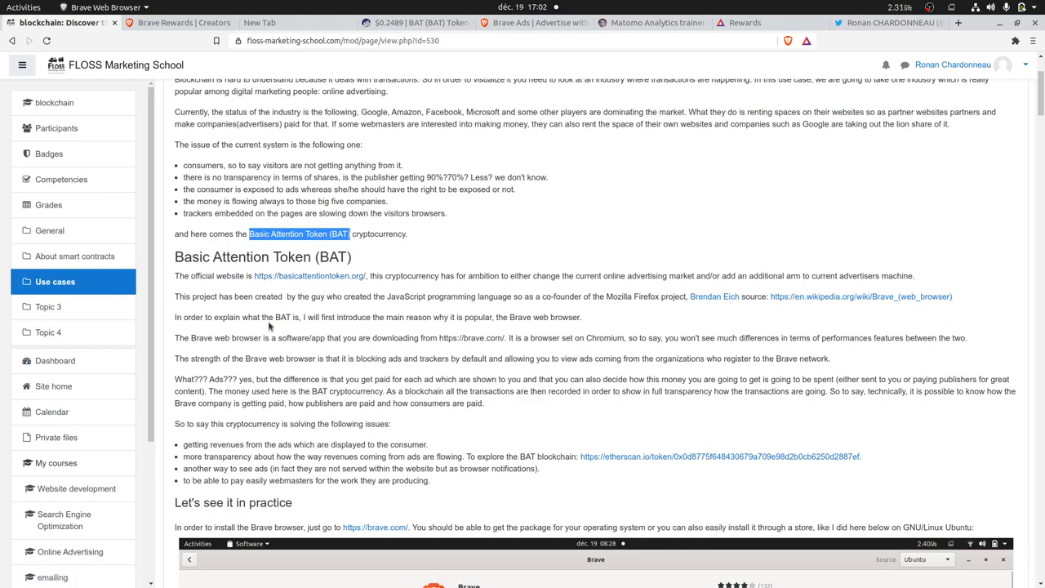
left_click(512, 316)
left_click_drag(512, 316, 590, 315)
key("shift+Home")
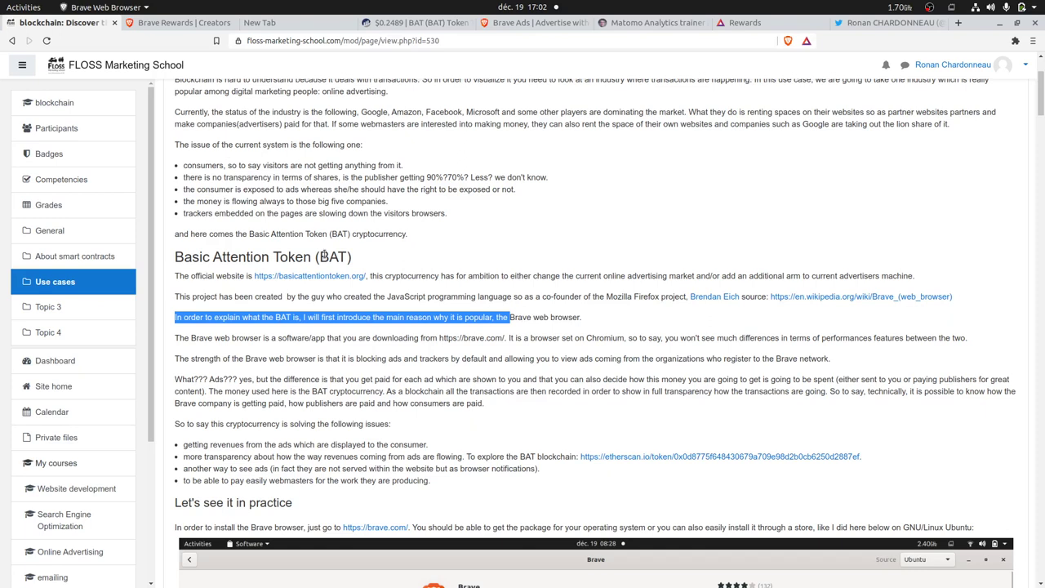
left_click(520, 319)
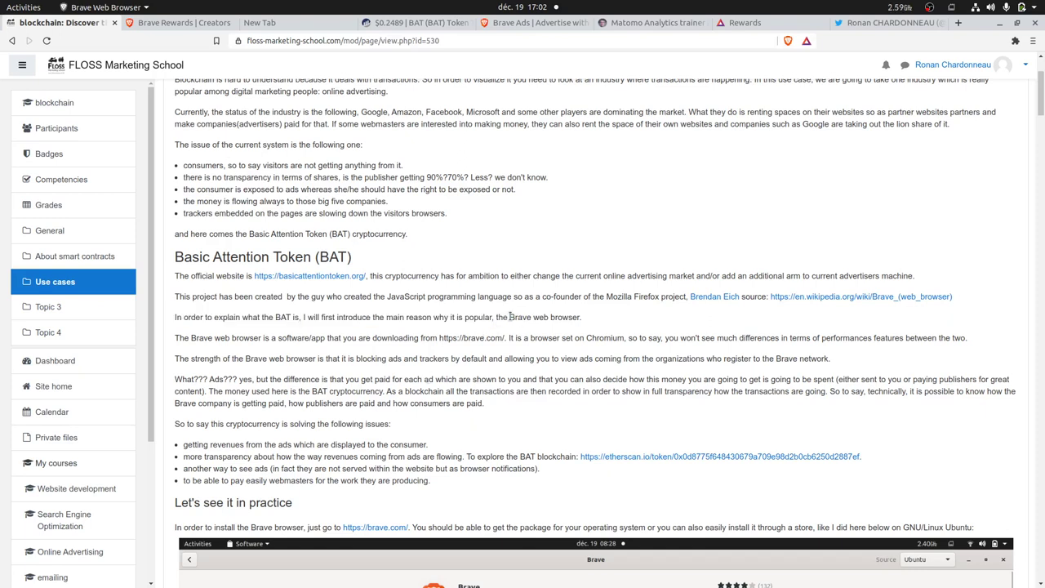
left_click_drag(510, 317, 580, 319)
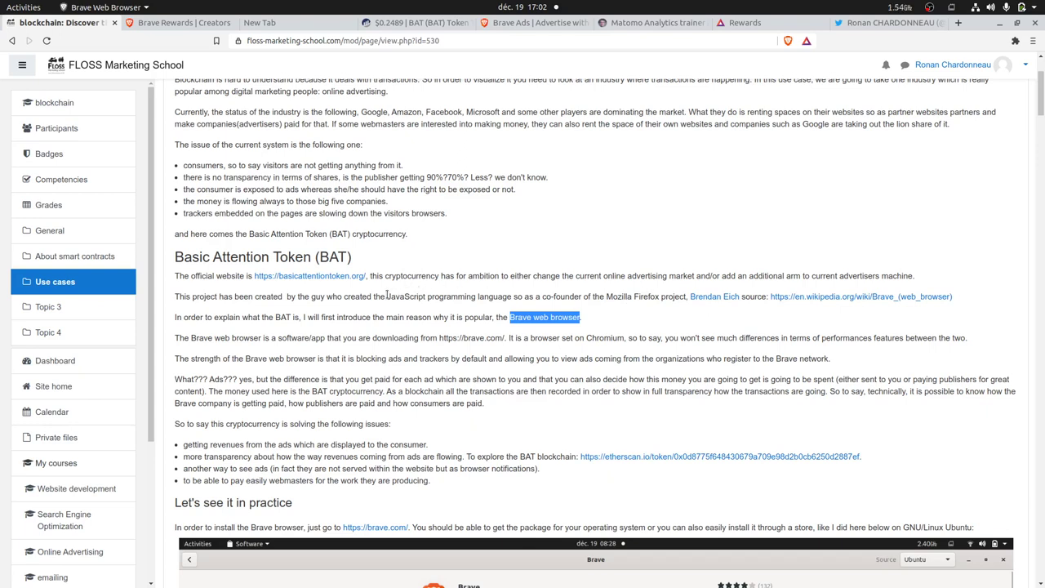
left_click_drag(387, 296, 513, 300)
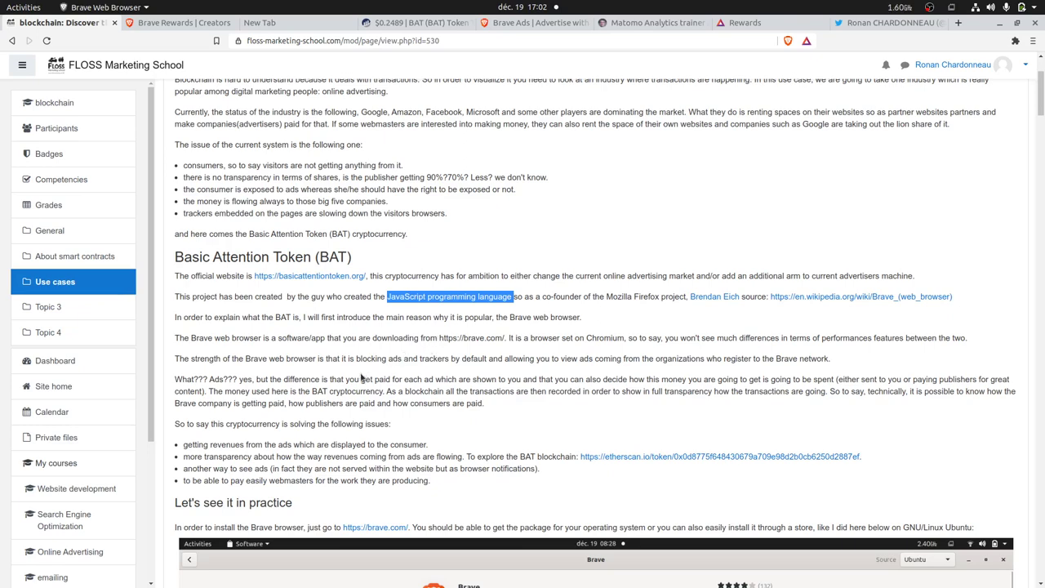
Highlight ad-and-tracker blocking and 'BAT cryptocurrency', then switch to the Brave Ads advertiser tab
scroll(362, 377, "down", 2)
scroll(362, 377, "down", 1)
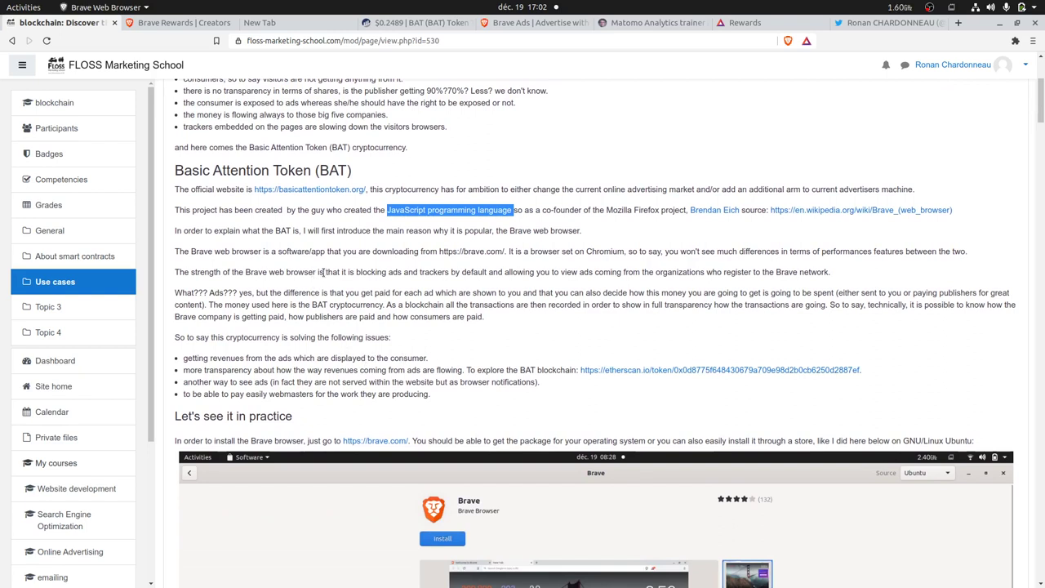
left_click_drag(350, 272, 593, 273)
left_click(503, 272)
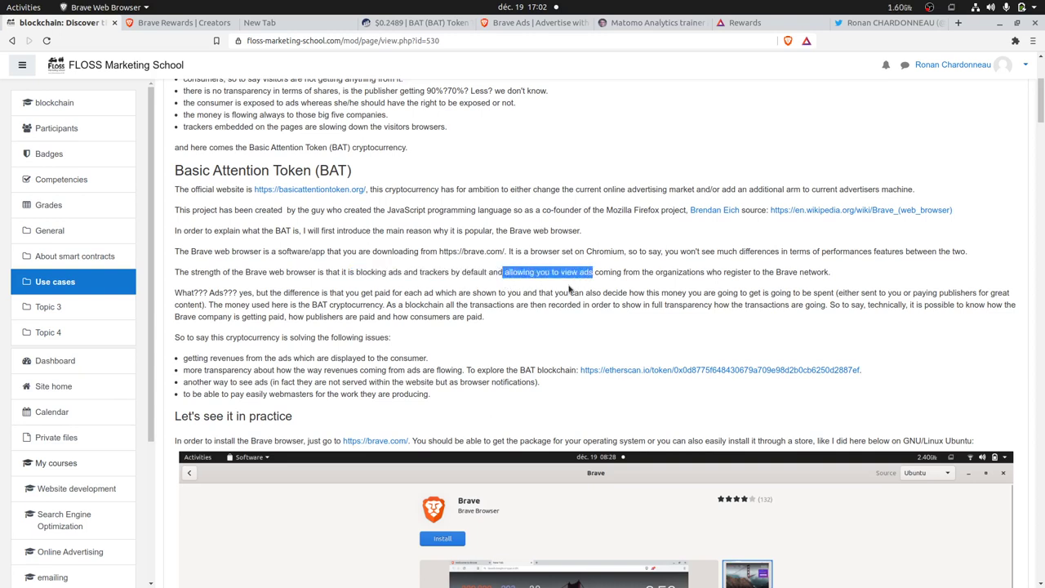
left_click_drag(311, 305, 387, 305)
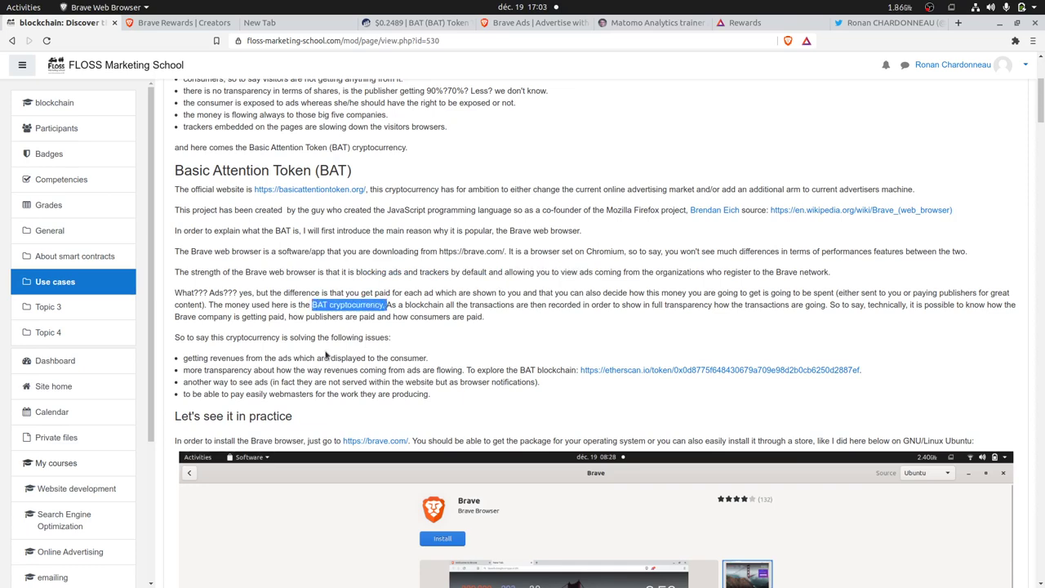
left_click(501, 23)
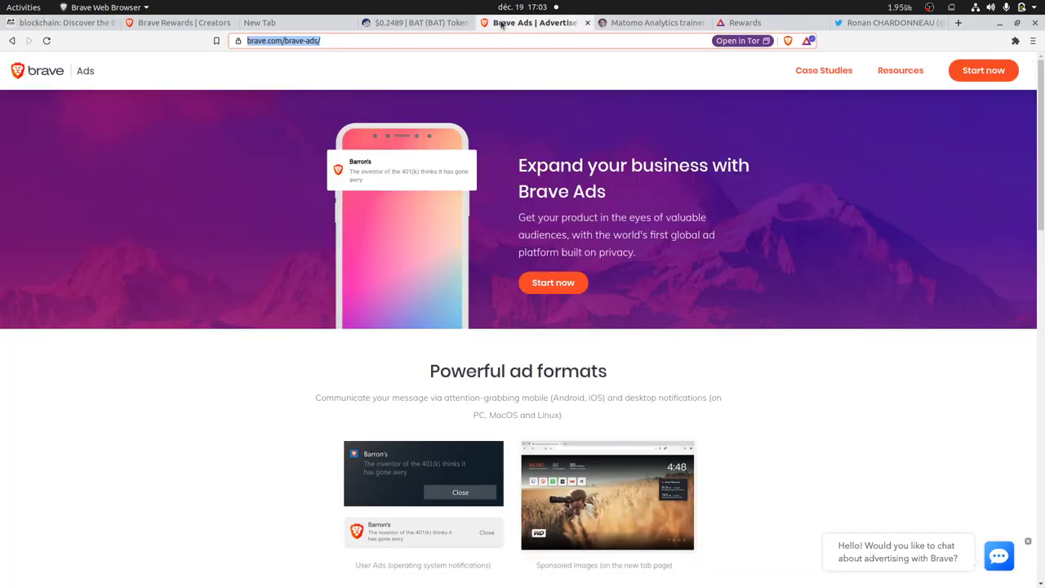
Check the New Tab rewards summary, then scroll back to the course page's BAT section
left_click(255, 26)
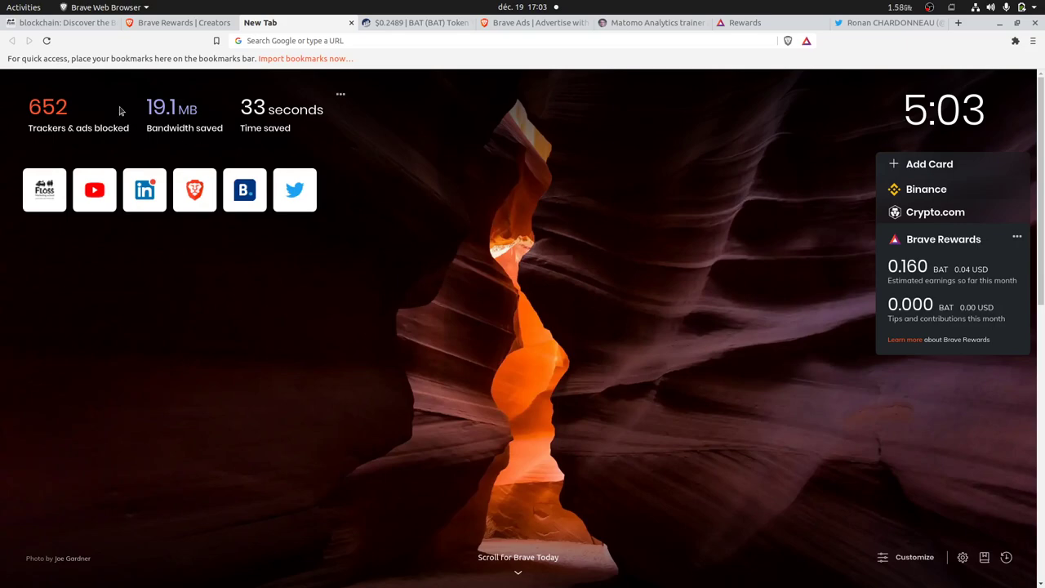
left_click(55, 23)
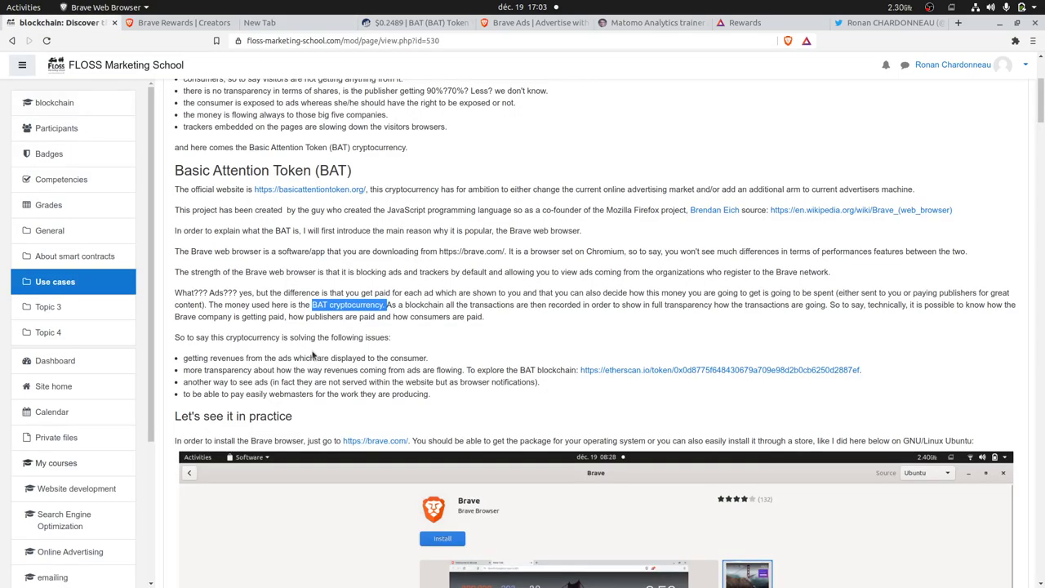
scroll(313, 355, "down", 2)
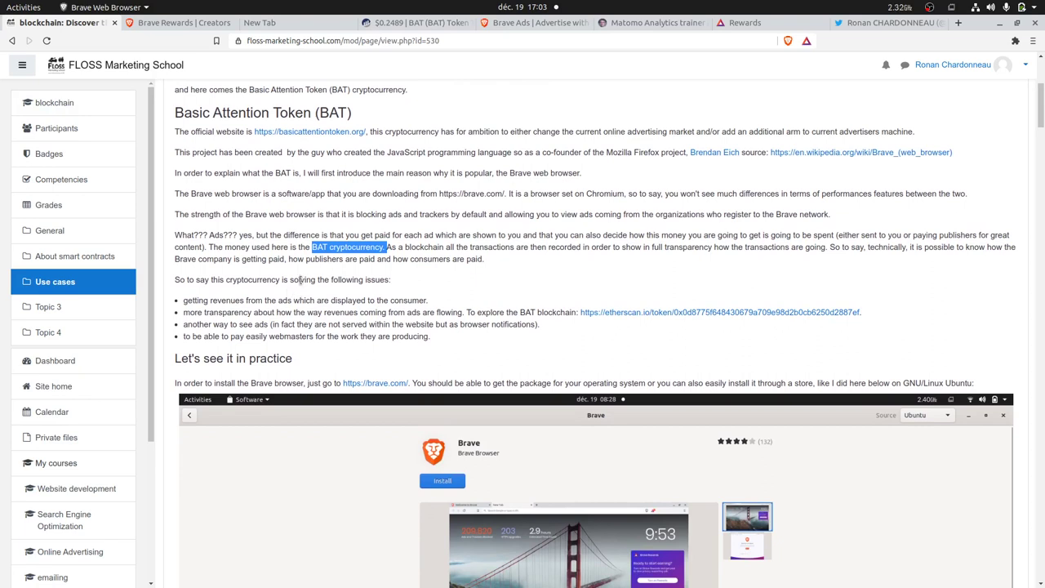
Highlight the 'is solving the following issues' sentence and the ad-revenue bullet, then open the New Tab dashboard
left_click_drag(284, 281, 398, 290)
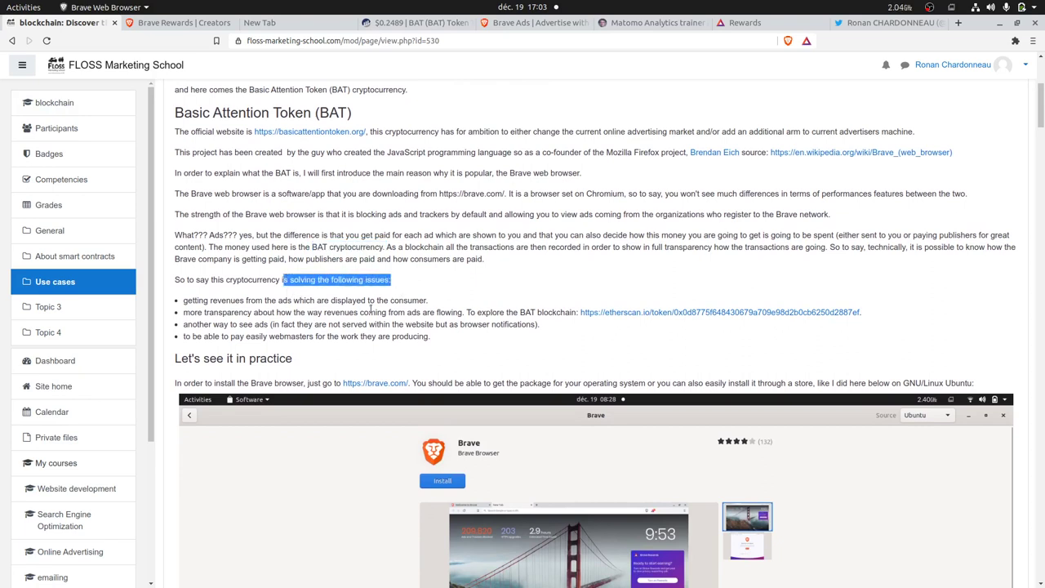
left_click_drag(184, 301, 294, 314)
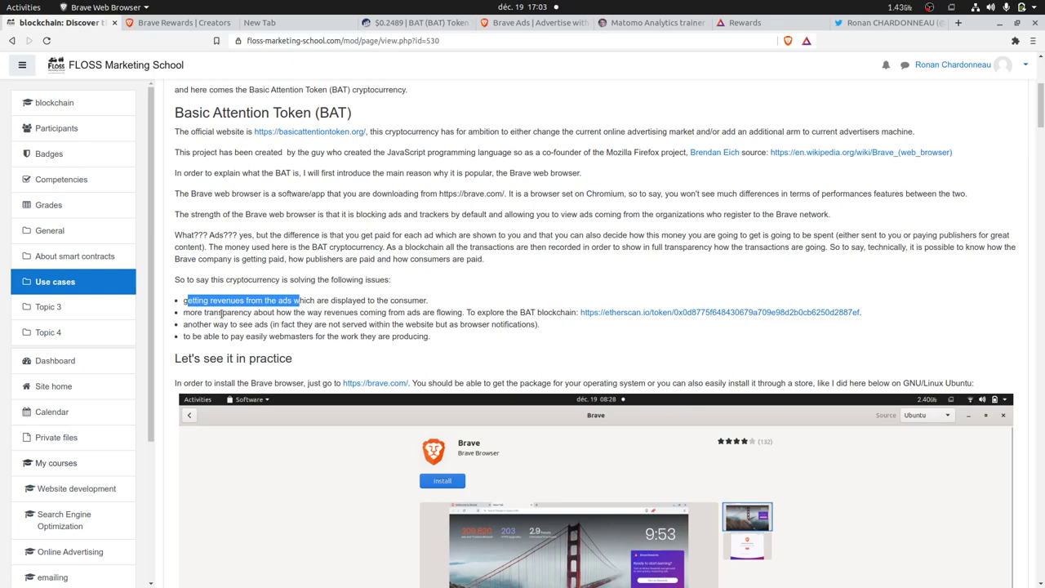
left_click(261, 23)
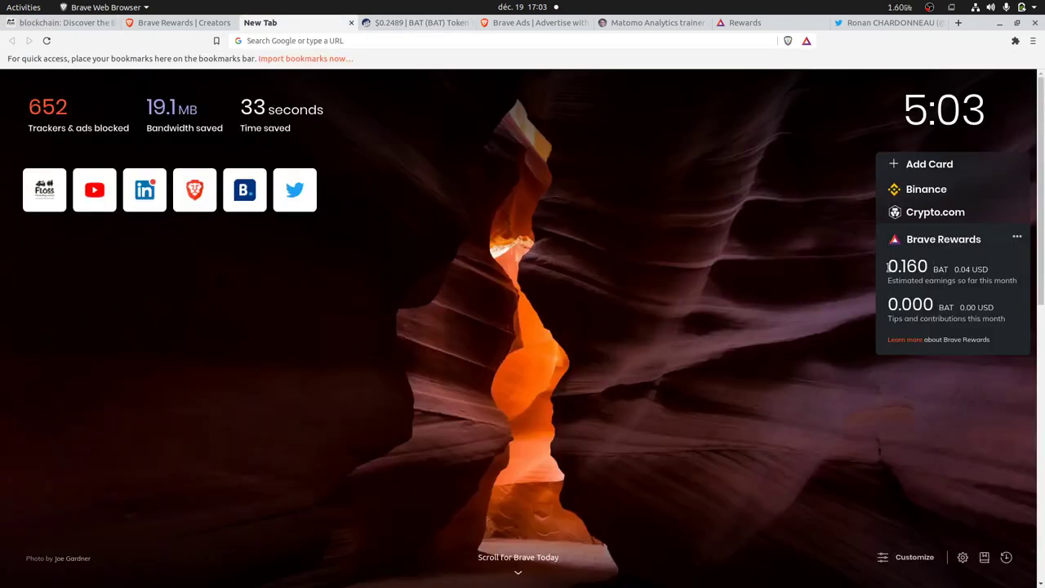
Highlight the 0.160 BAT estimated earnings this month on the Rewards card
left_click_drag(887, 266, 1014, 278)
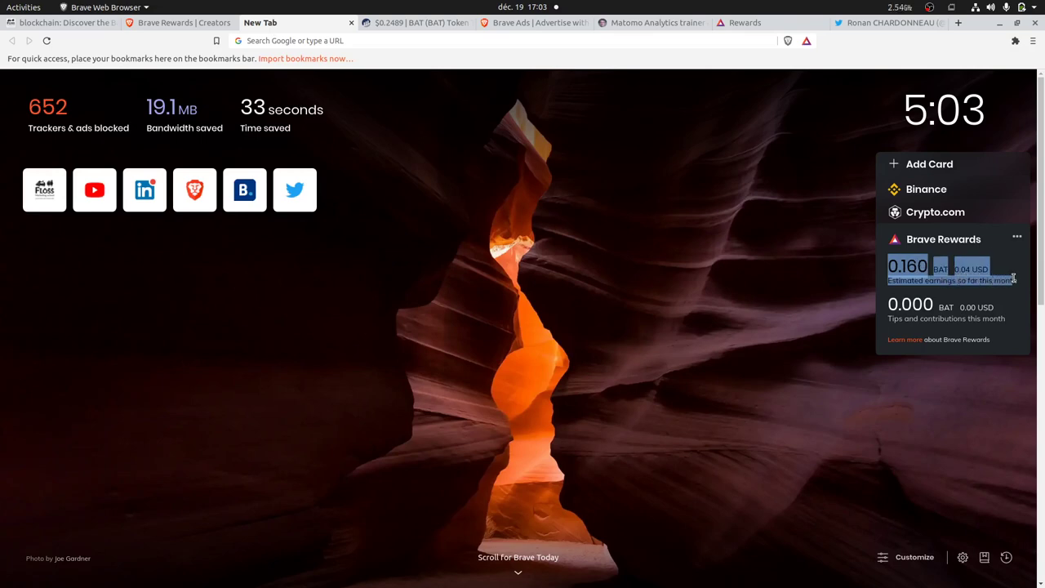
left_click(772, 256)
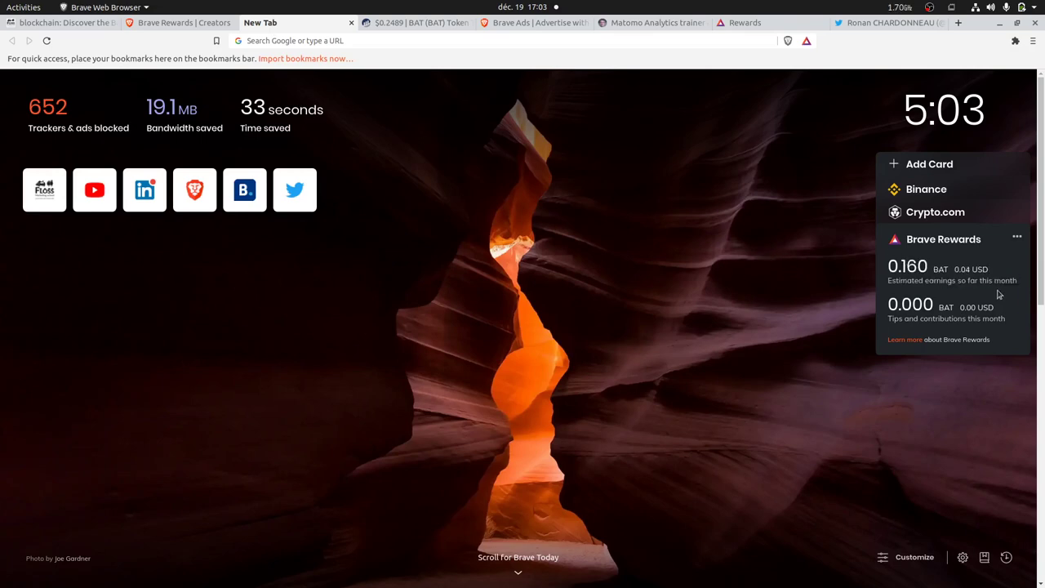
left_click_drag(889, 261, 1009, 283)
Highlight the revenue-transparency bullet and open the etherscan.io BAT link in a new tab
left_click(89, 25)
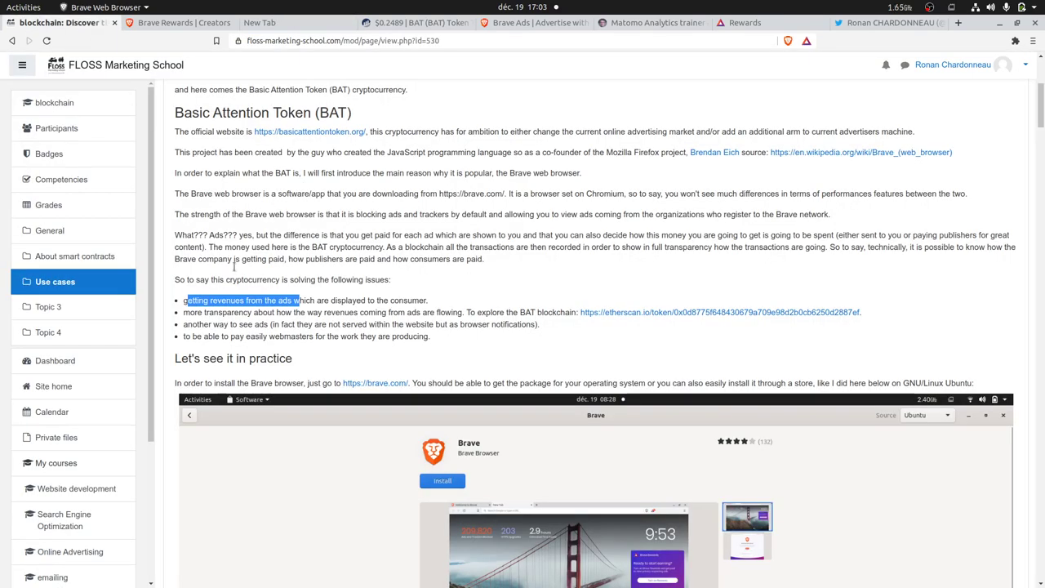
scroll(218, 314, "down", 1)
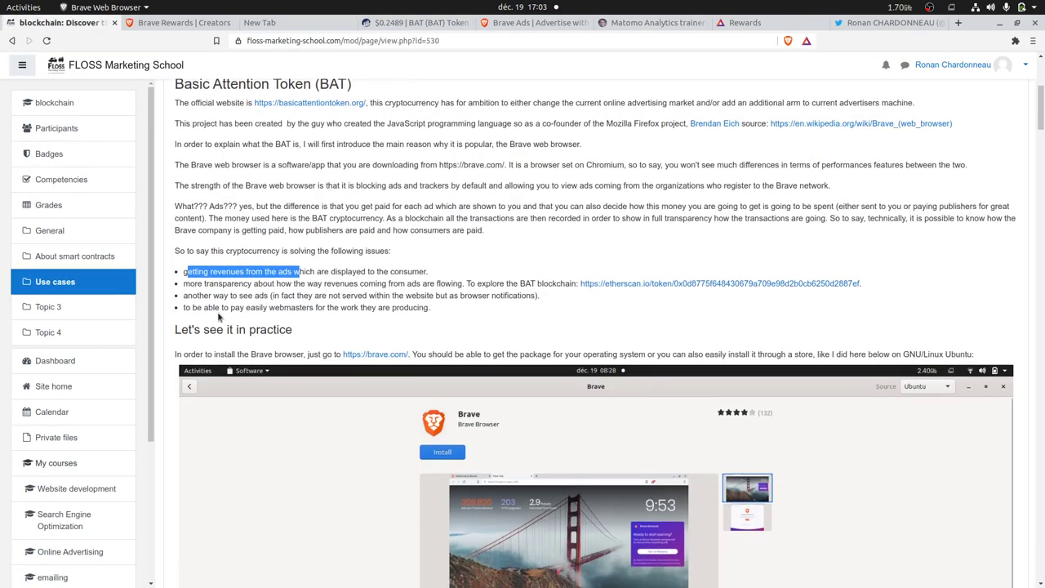
left_click_drag(184, 286, 463, 285)
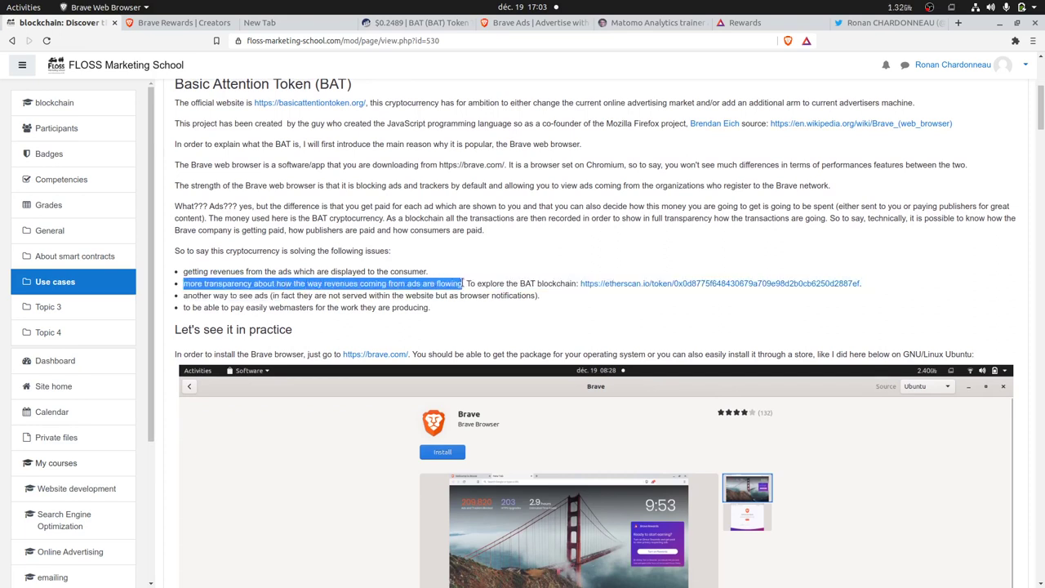
right_click(673, 288)
left_click(694, 291)
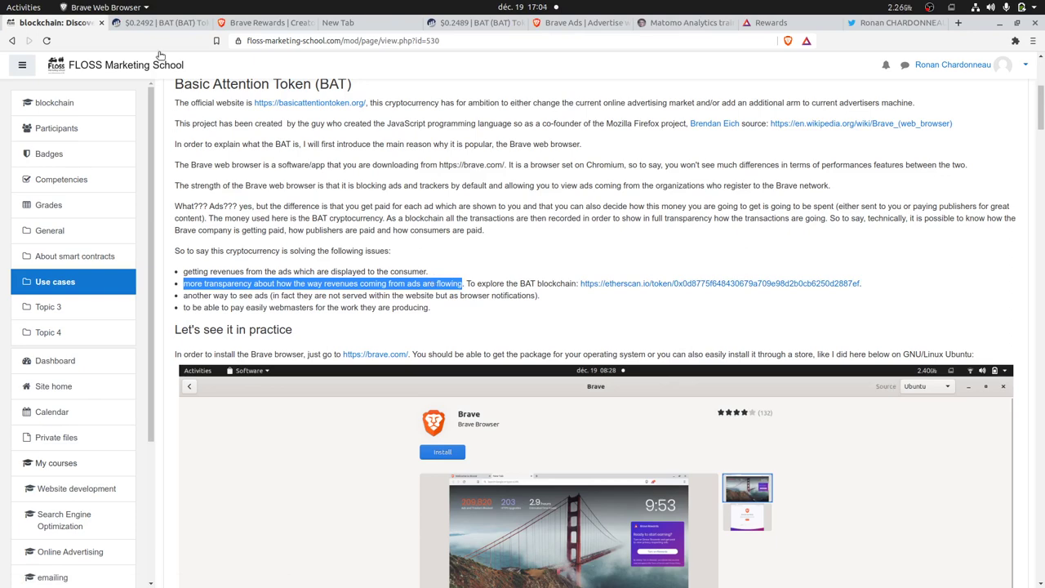
Scroll the Etherscan BAT token page down to its Transfers table of 2,738,447 transactions
left_click(161, 22)
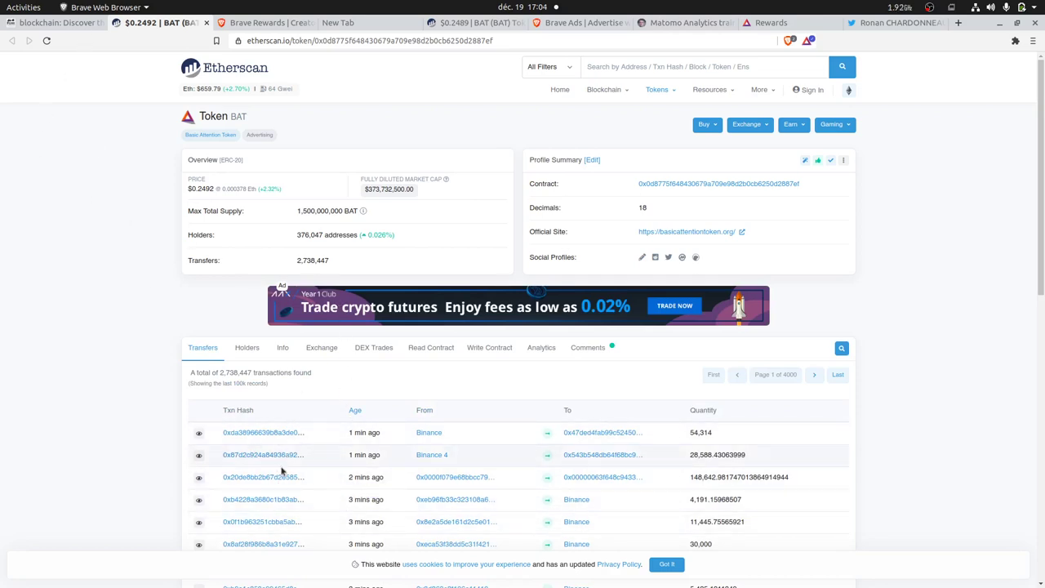
scroll(380, 490, "down", 2)
scroll(395, 451, "down", 2)
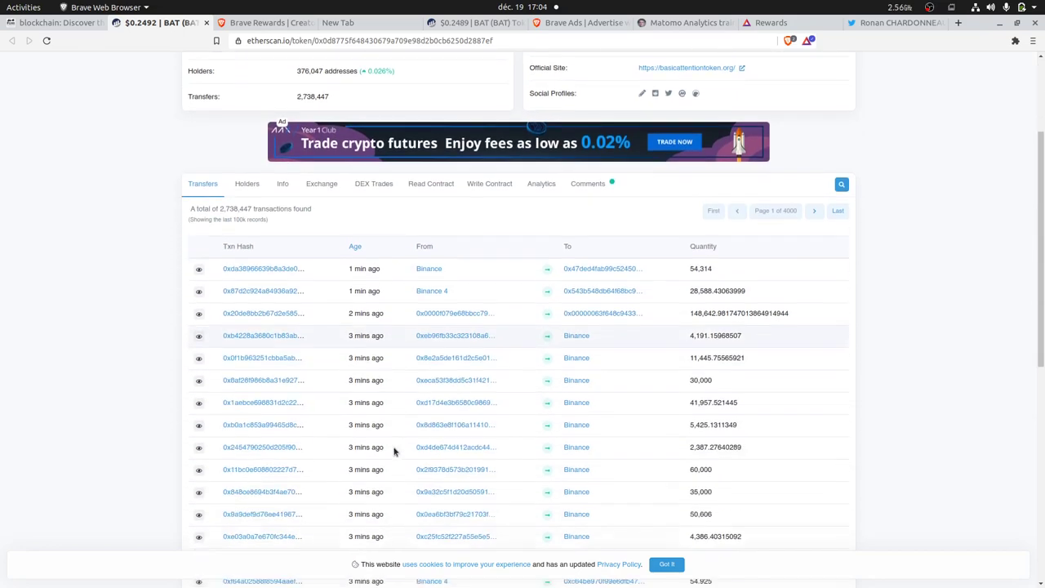
scroll(394, 451, "up", 2)
scroll(394, 451, "up", 2)
scroll(395, 451, "down", 5)
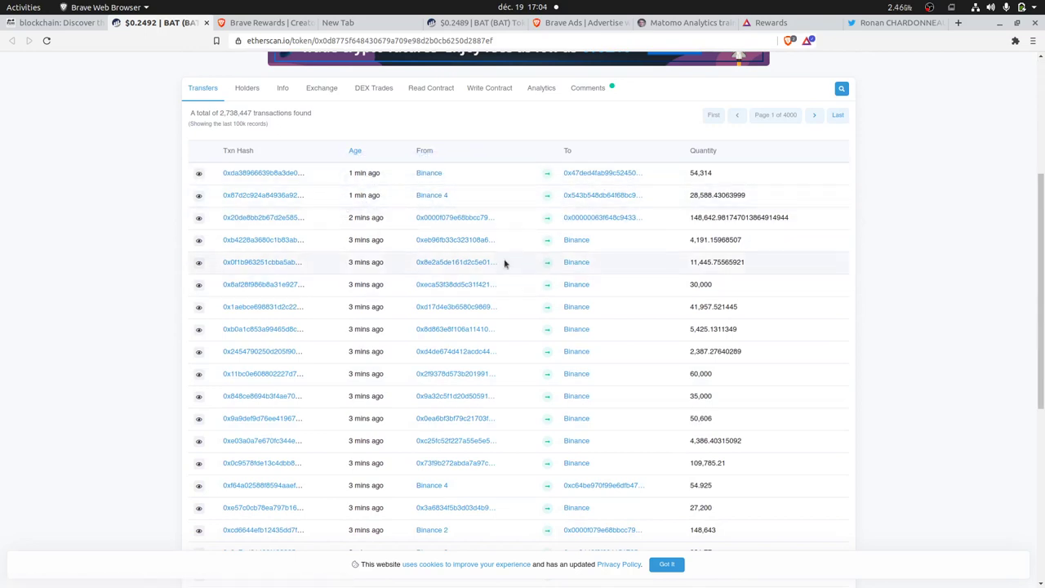
Highlight the bullets on another way to see ads and paying webmasters, then switch to the Twitter tab
left_click(82, 23)
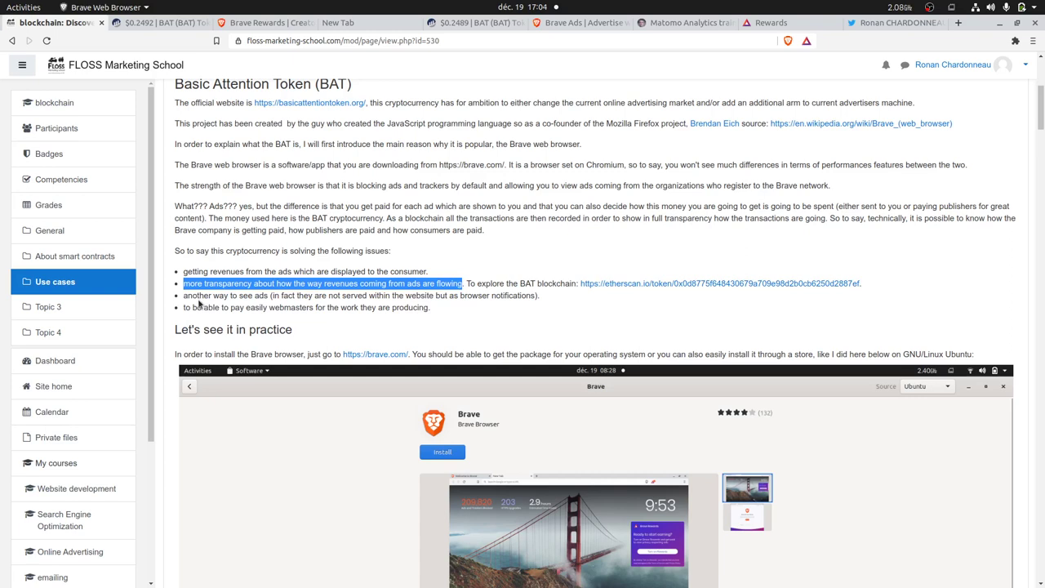
left_click_drag(183, 296, 271, 297)
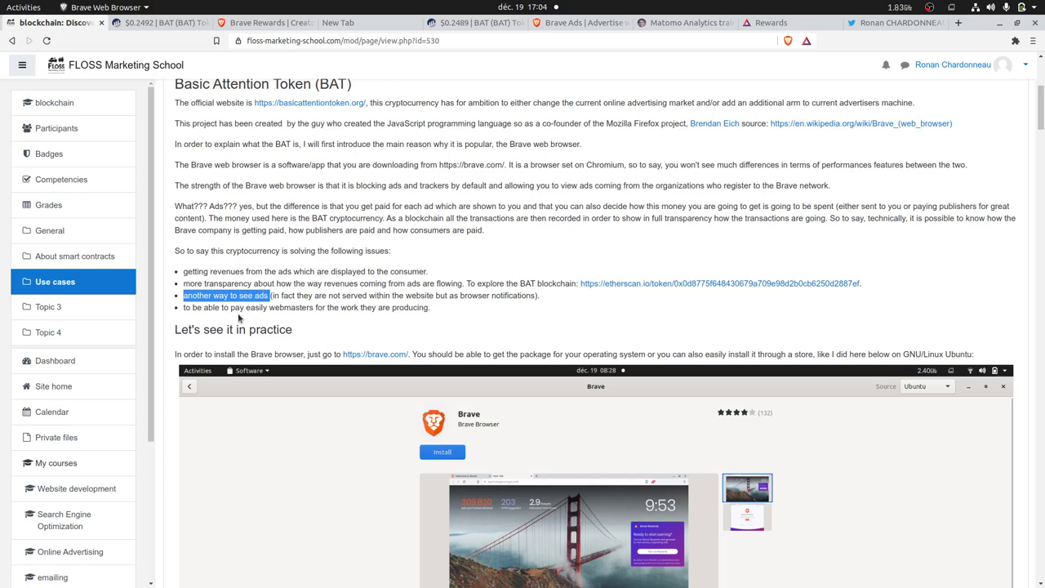
left_click_drag(183, 307, 430, 307)
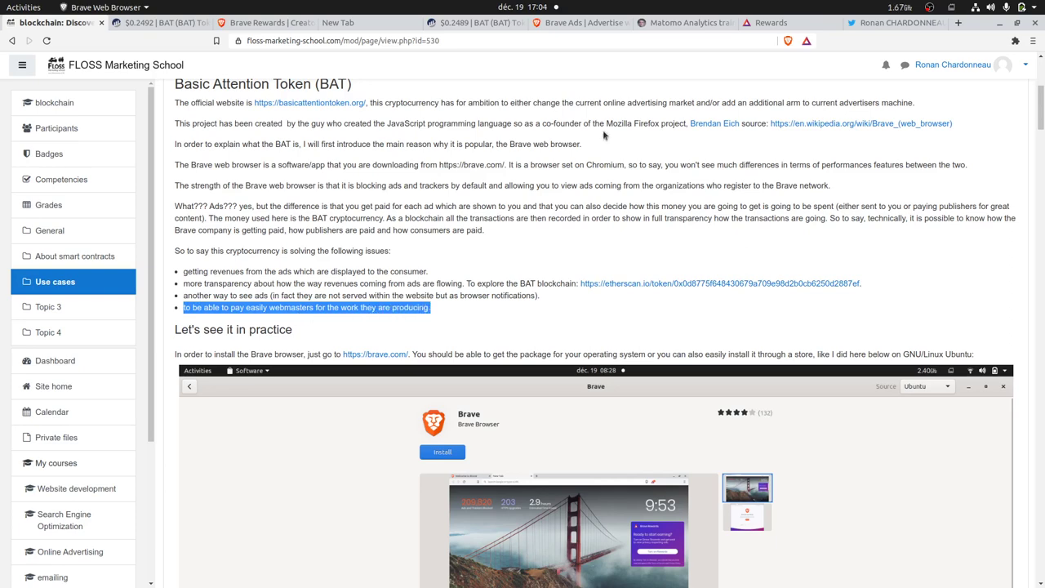
left_click(886, 23)
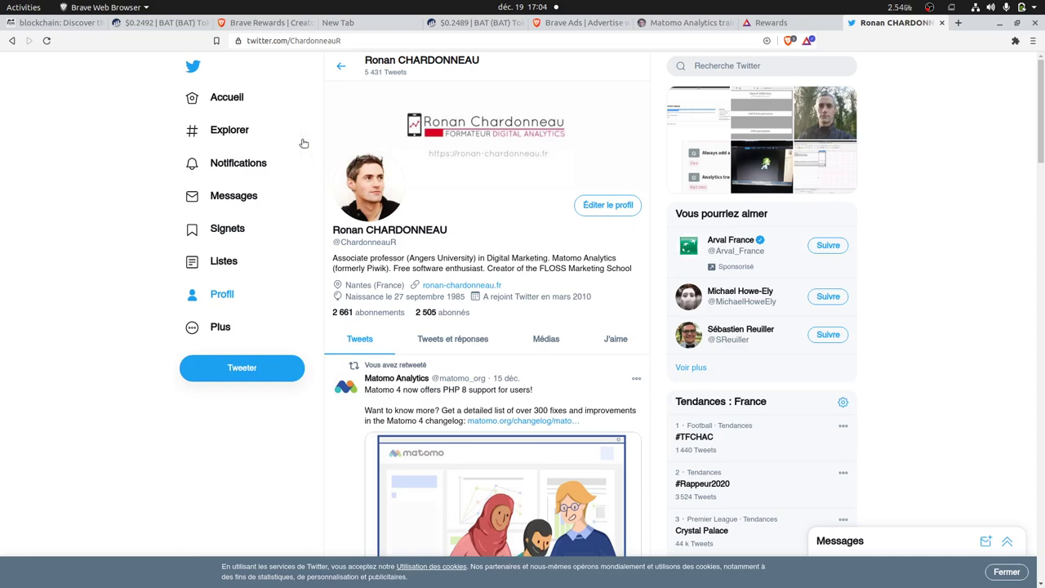
Open the Brave Rewards tip screen for the verified Twitter creator, then close it and the panel
left_click(808, 40)
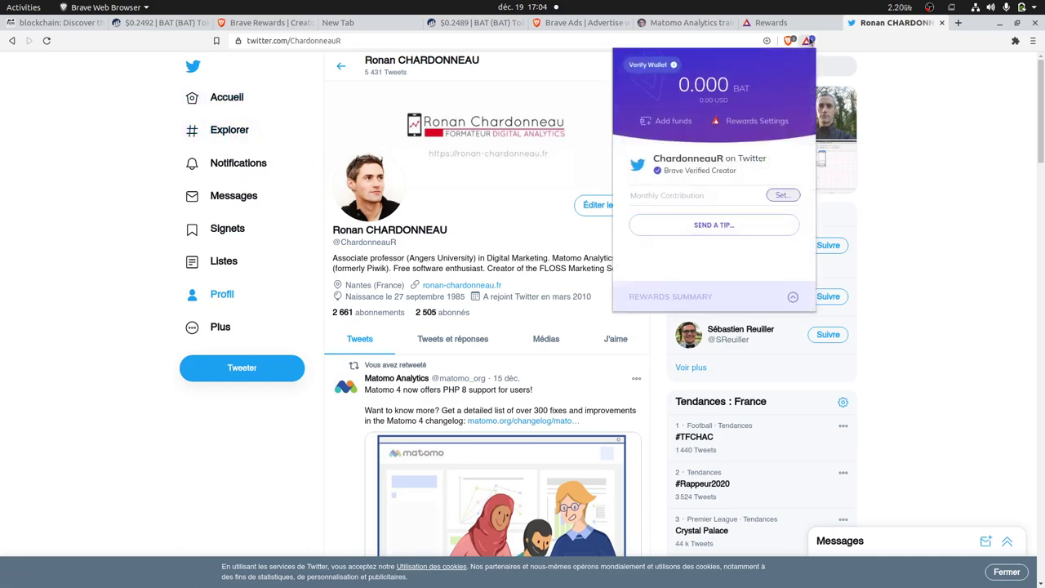
left_click(704, 232)
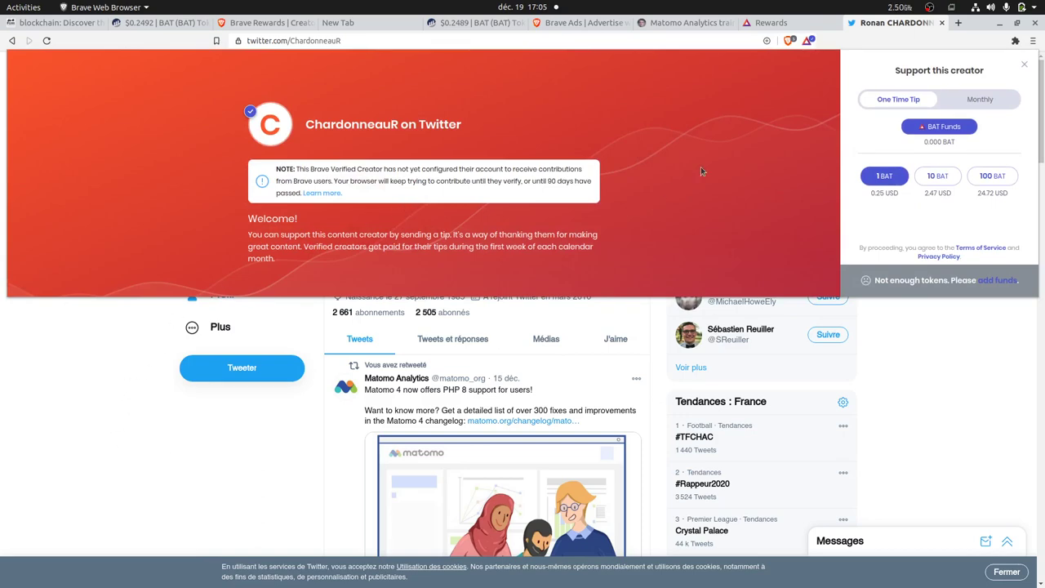
left_click(1024, 64)
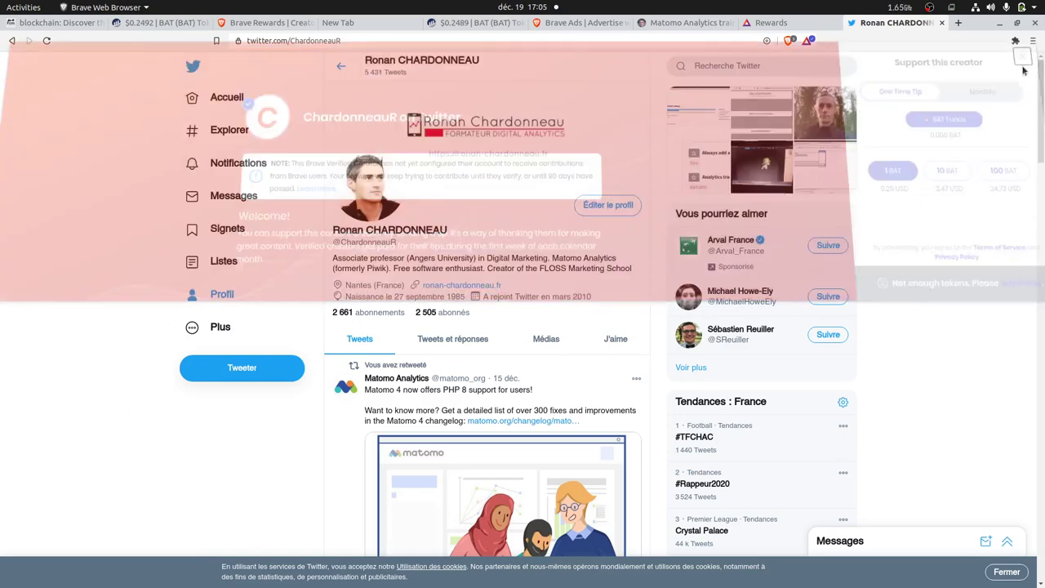
left_click(806, 42)
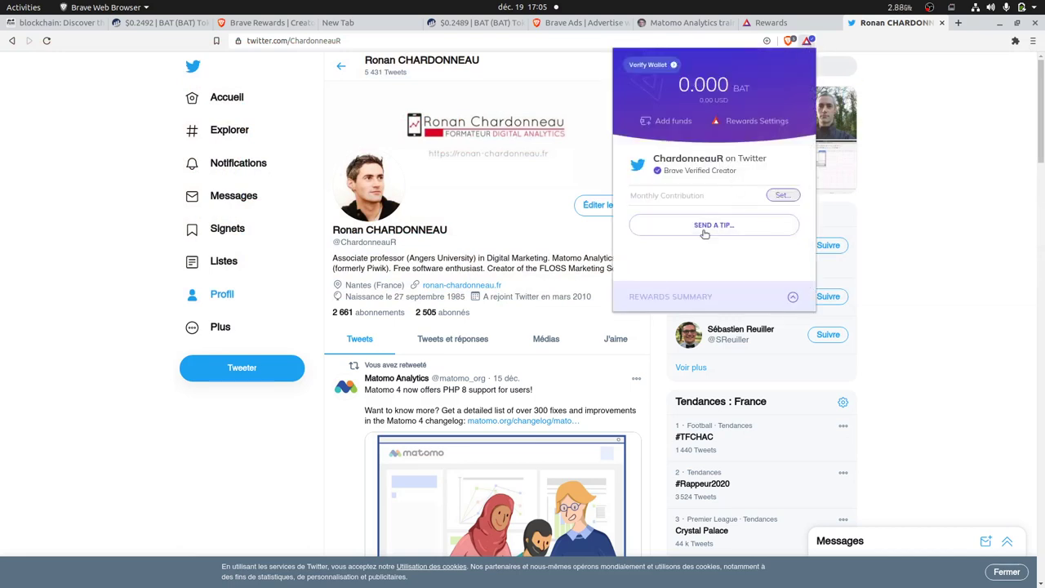
left_click(90, 225)
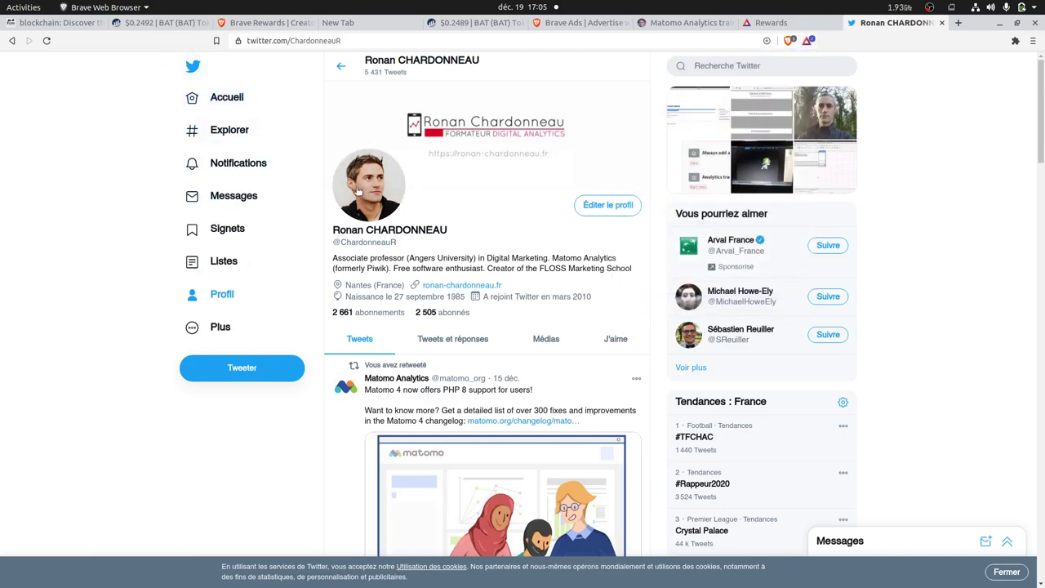
Scroll the course page past the Brave install screenshot, then switch to the New Tab page
left_click(37, 22)
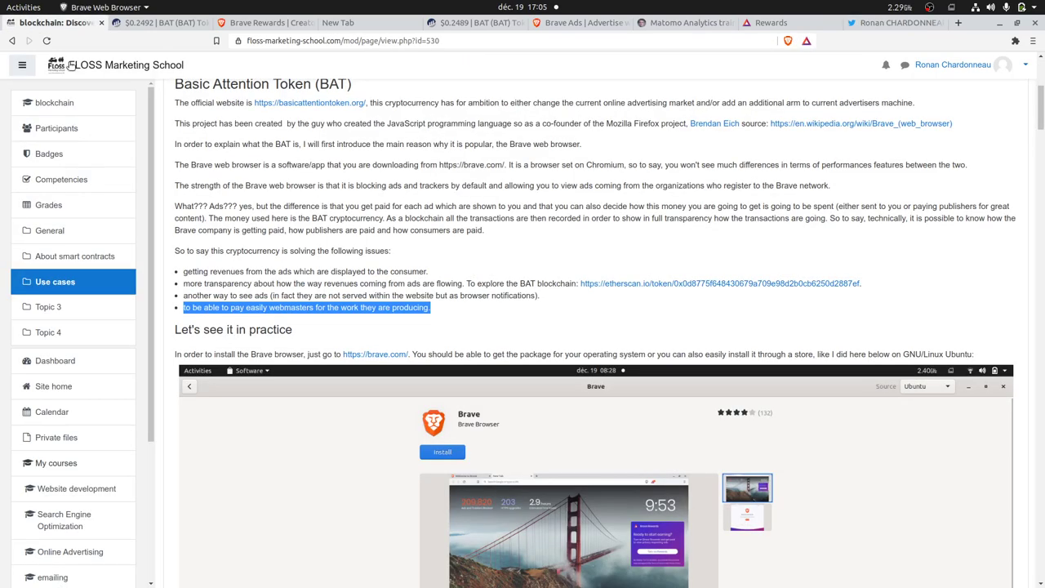
scroll(285, 287, "down", 2)
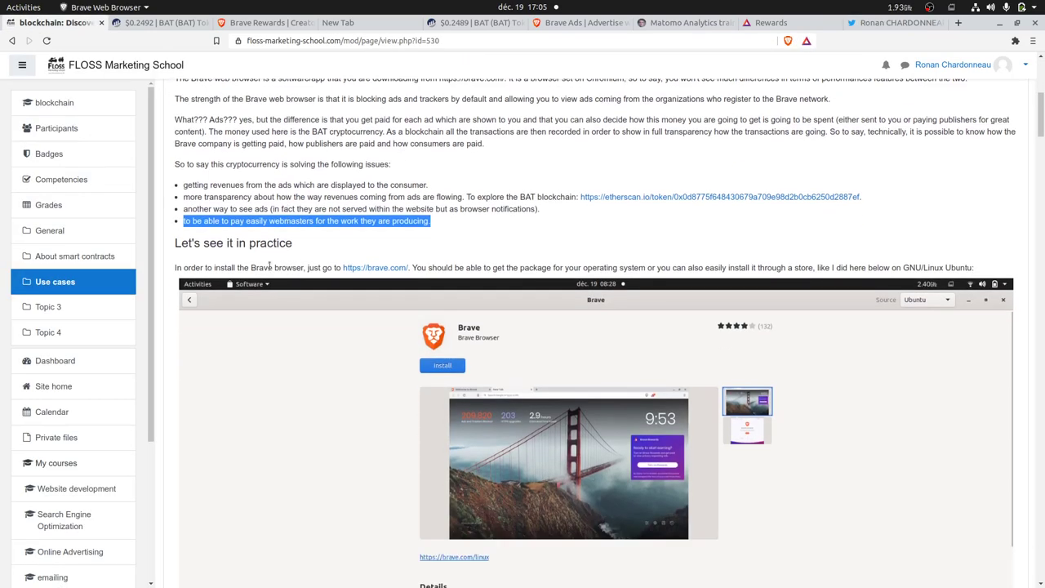
scroll(412, 243, "down", 1)
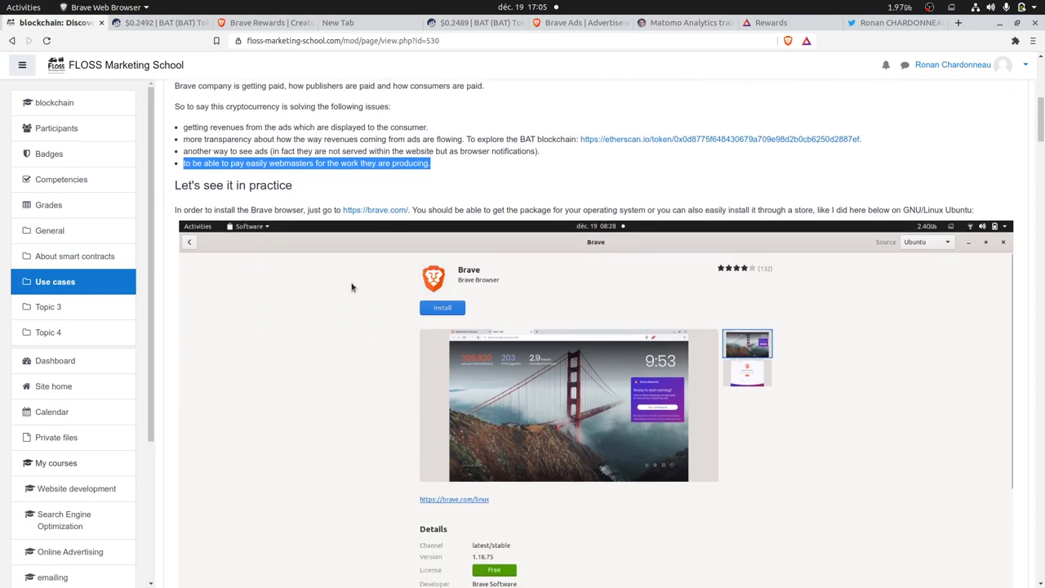
scroll(353, 287, "down", 1)
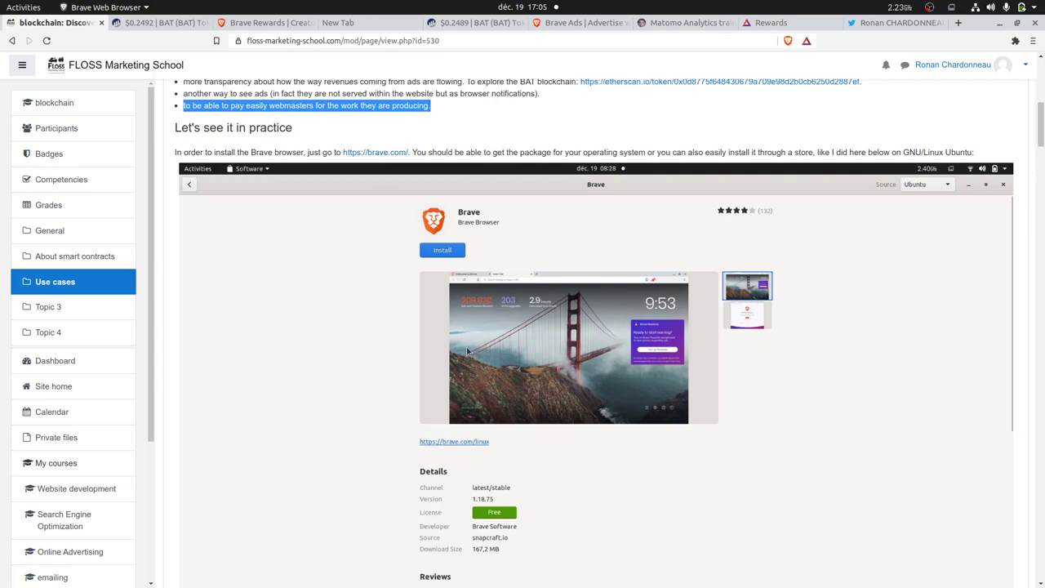
scroll(455, 352, "down", 3)
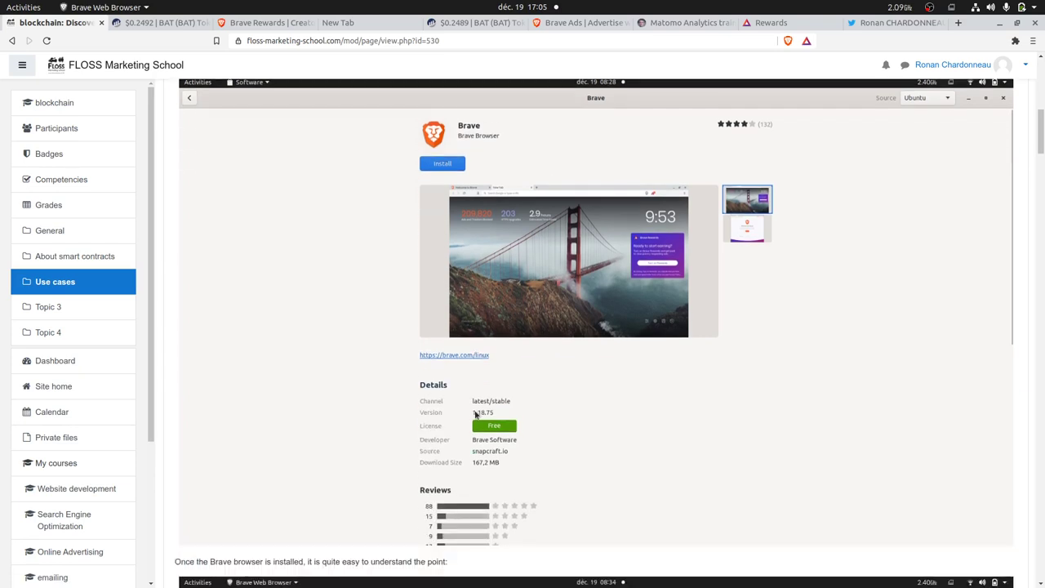
left_click(339, 24)
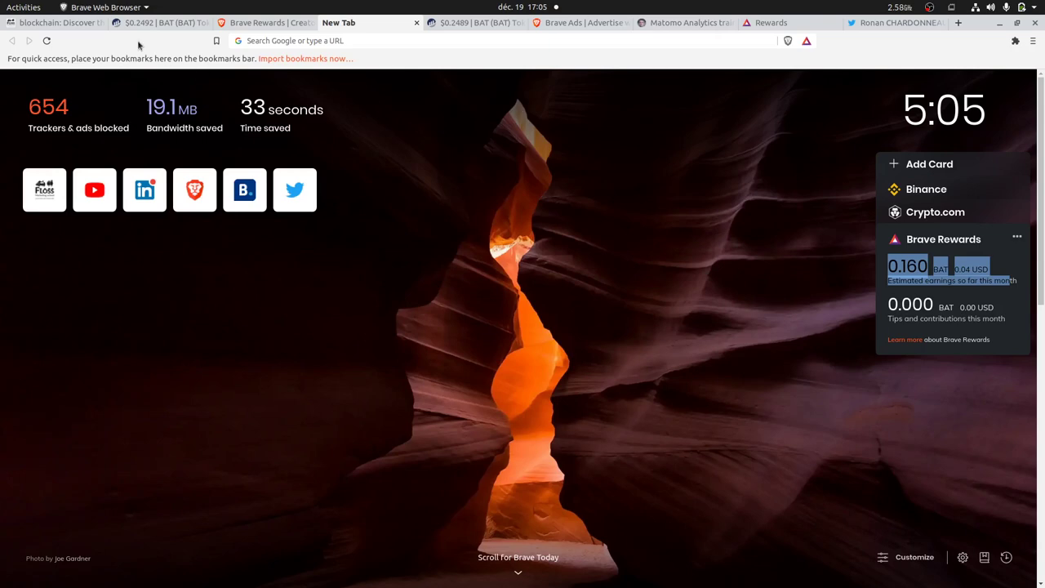
Compare the course page with the New Tab Rewards card, highlighting the 0.160 BAT earnings figure
left_click(77, 23)
scroll(415, 336, "down", 9)
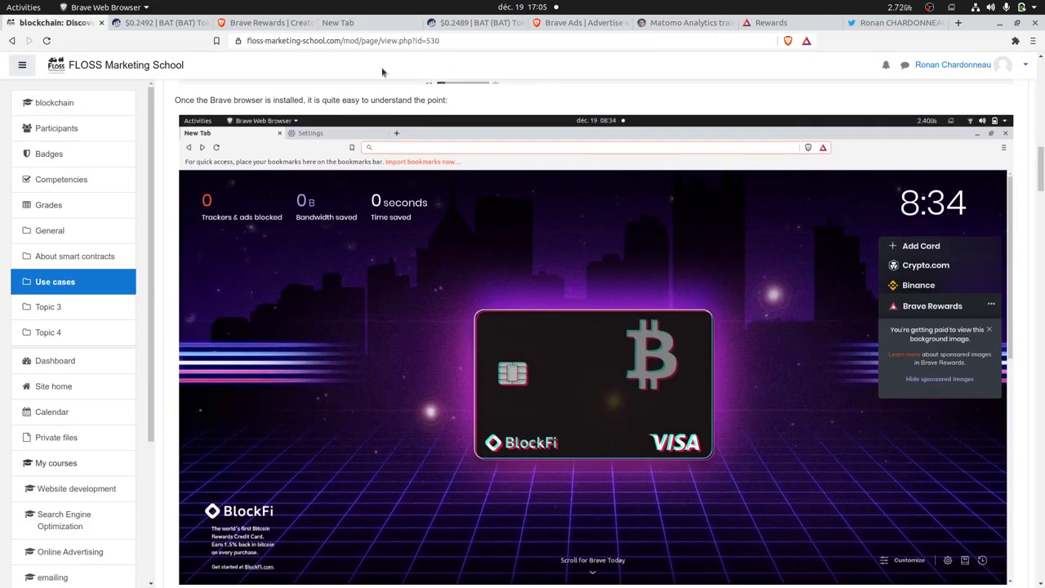
left_click(365, 31)
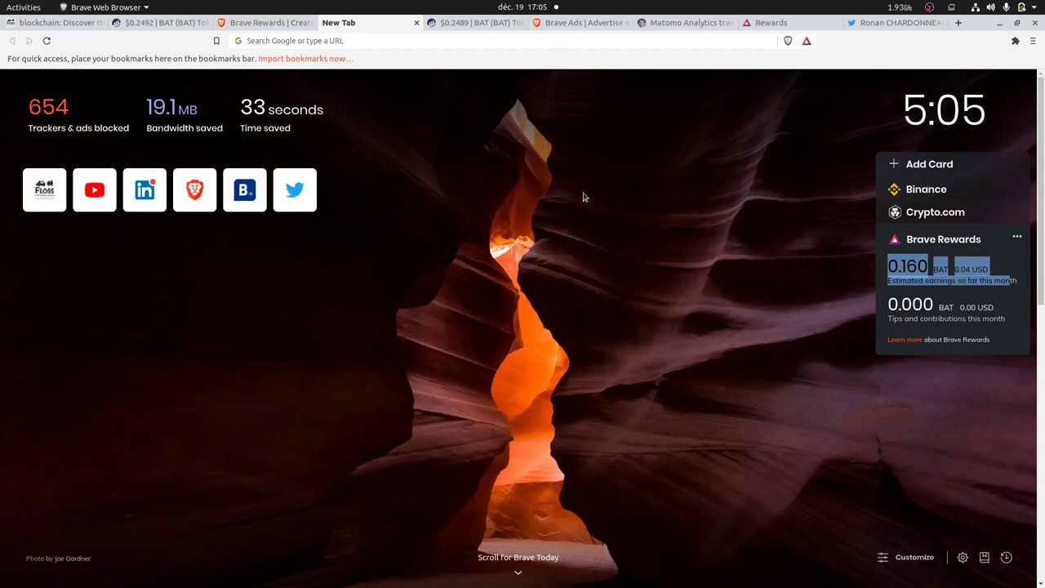
left_click(890, 279)
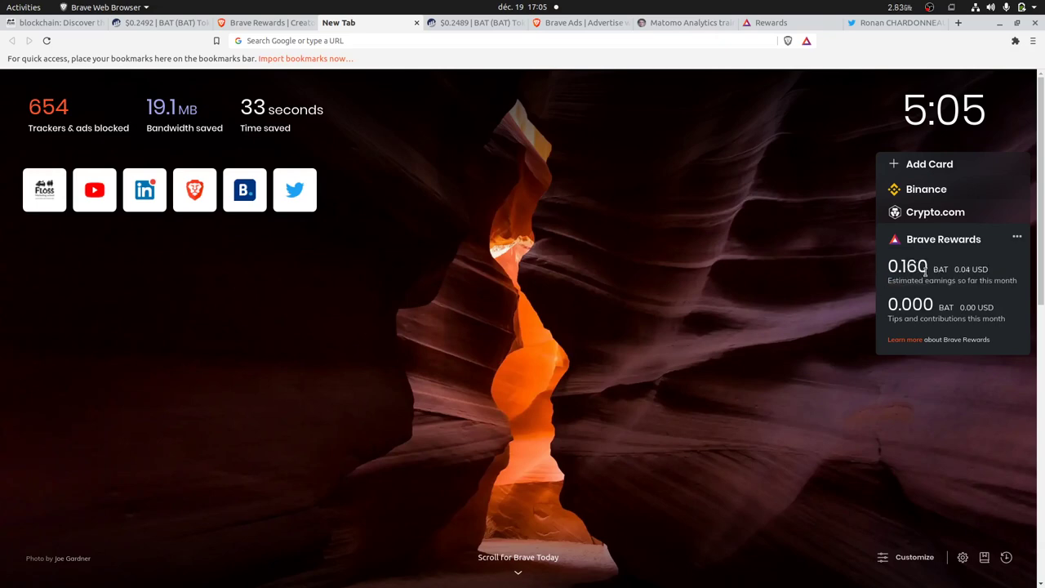
double_click(898, 266)
left_click(941, 297)
Recheck the course page, then open brave://rewards from the toolbar Rewards summary panel
left_click(40, 25)
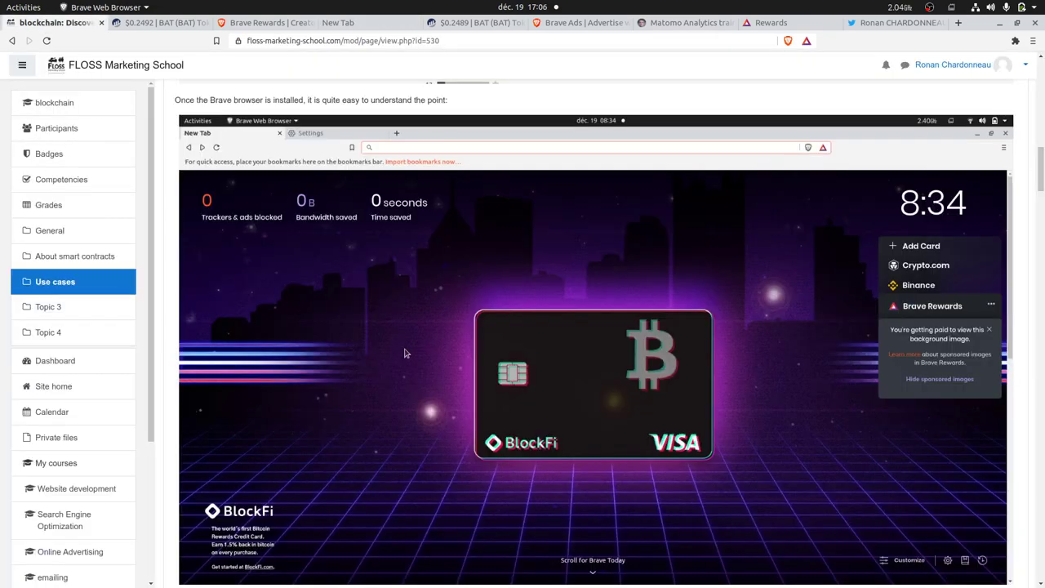
scroll(405, 353, "down", 5)
scroll(405, 353, "down", 3)
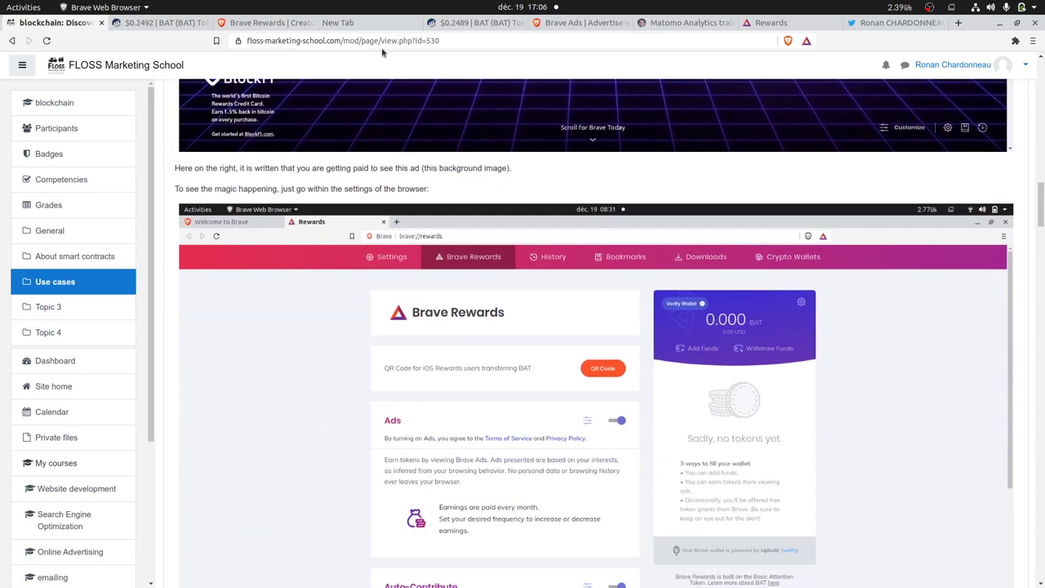
left_click(343, 23)
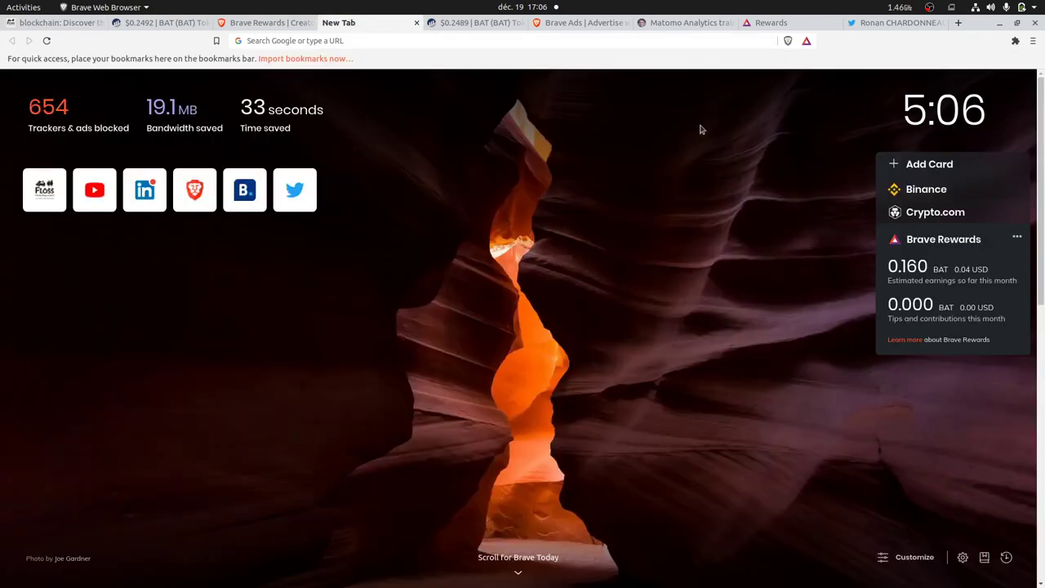
left_click(807, 40)
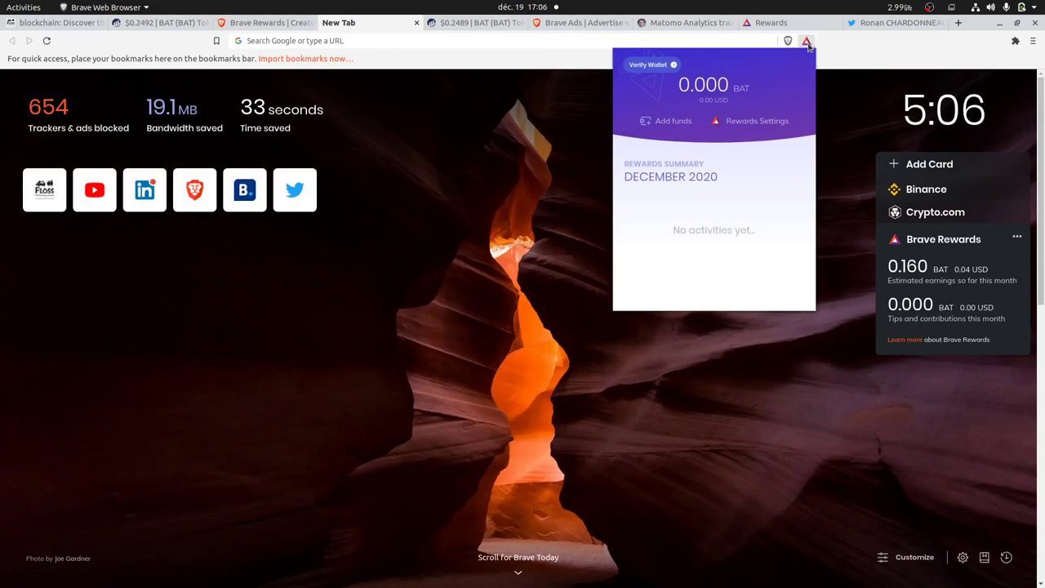
left_click(745, 122)
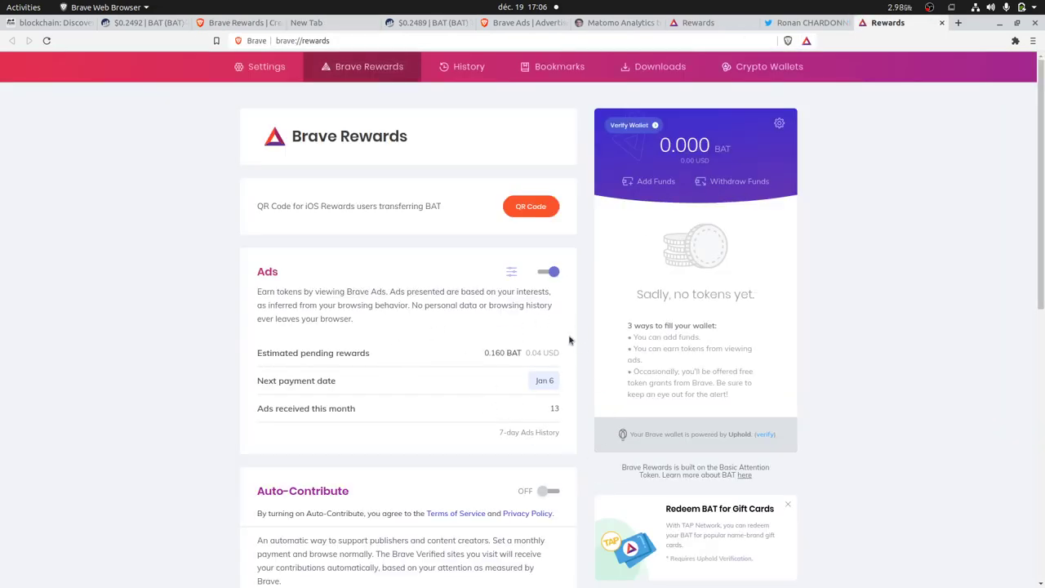
Confirm ads are capped at 5 per hour, then resume the course page at ad notifications
scroll(527, 330, "down", 1)
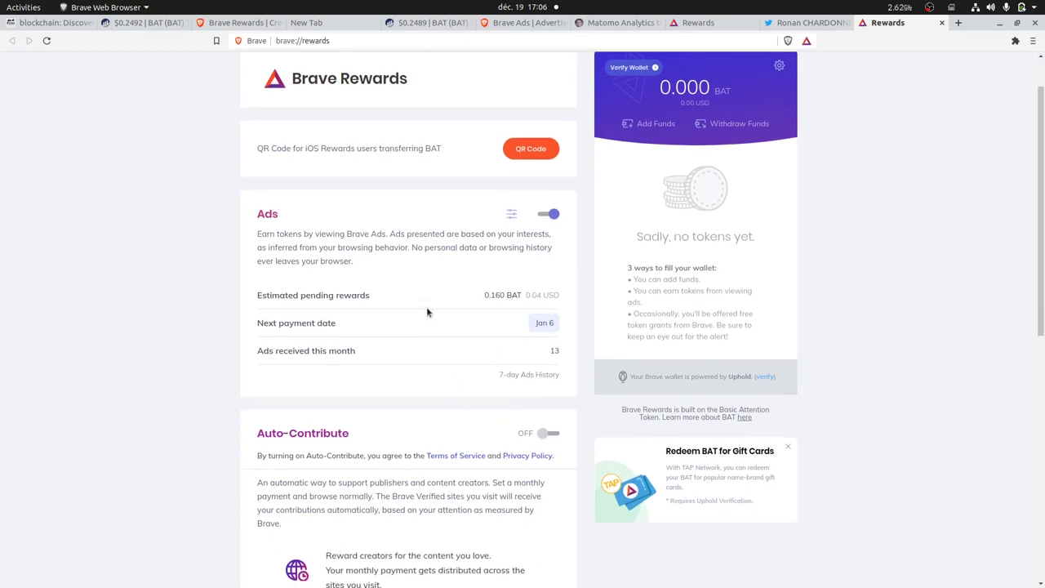
left_click(511, 215)
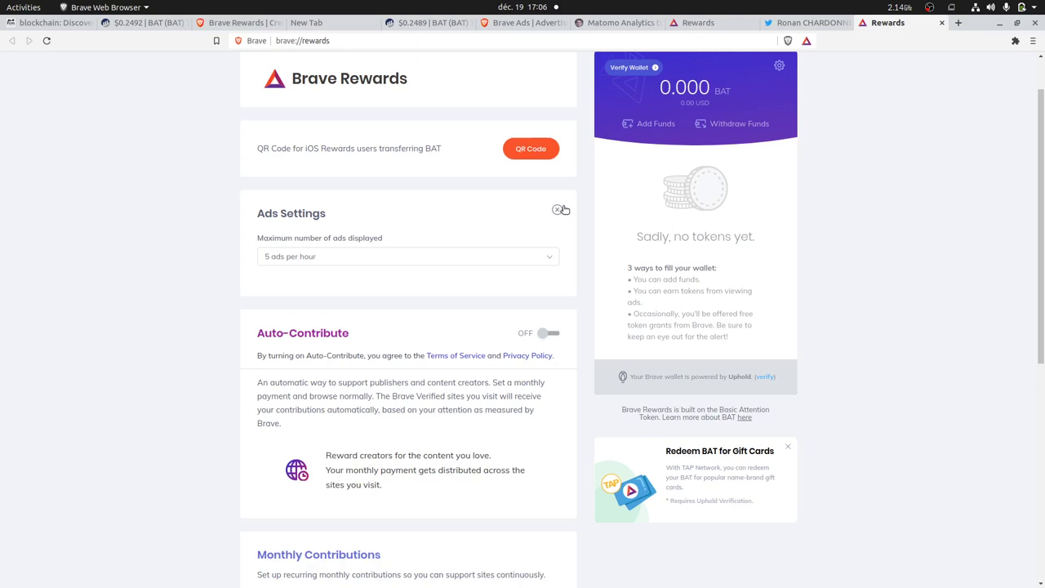
left_click(557, 210)
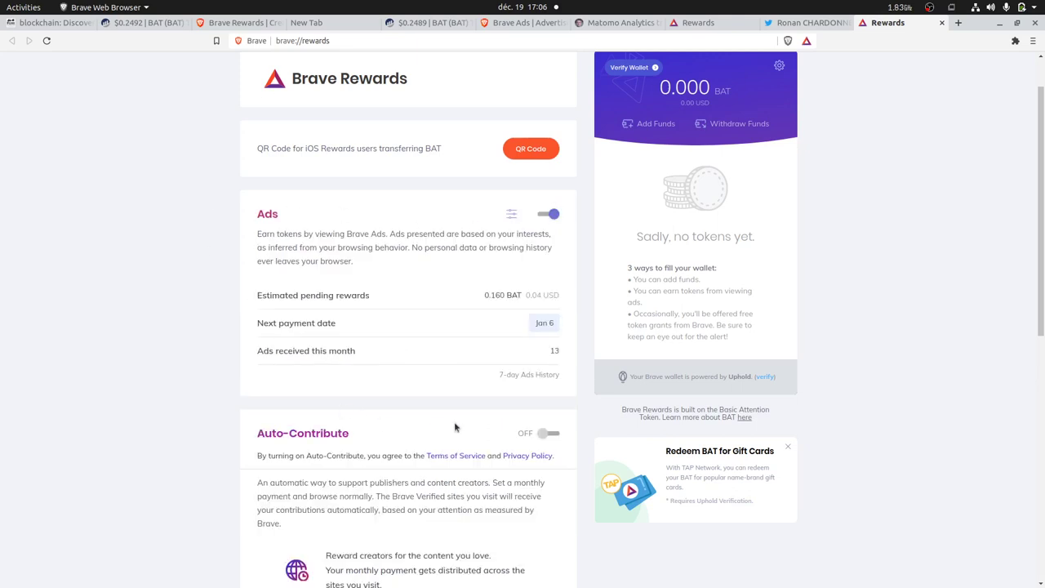
scroll(454, 421, "up", 1)
scroll(454, 422, "down", 3)
scroll(540, 421, "up", 3)
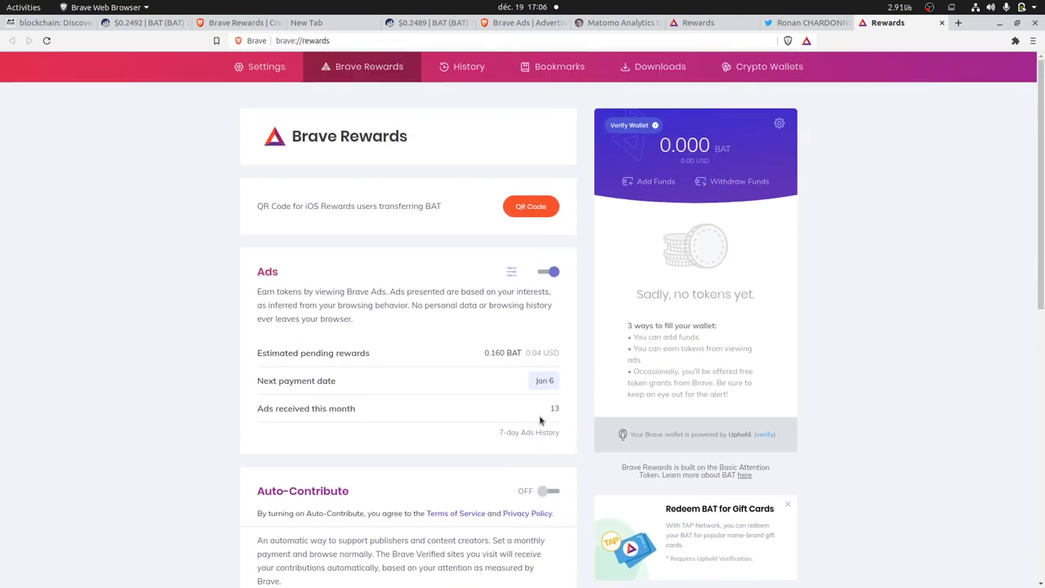
left_click(53, 22)
scroll(545, 412, "down", 10)
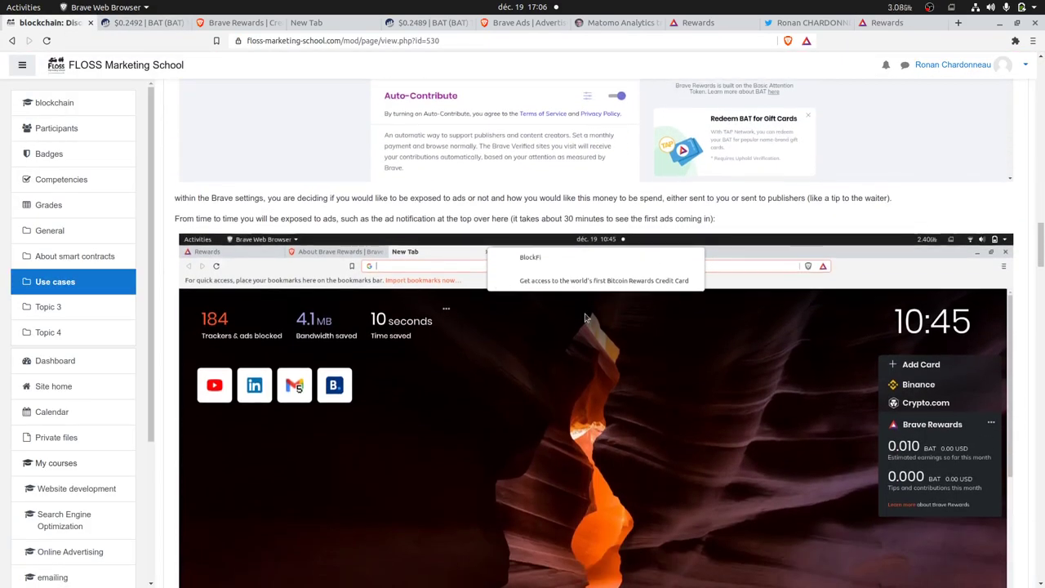
Highlight the '0.5 dollars a day' earnings estimate, then scroll to the advertisement program section
scroll(570, 319, "down", 2)
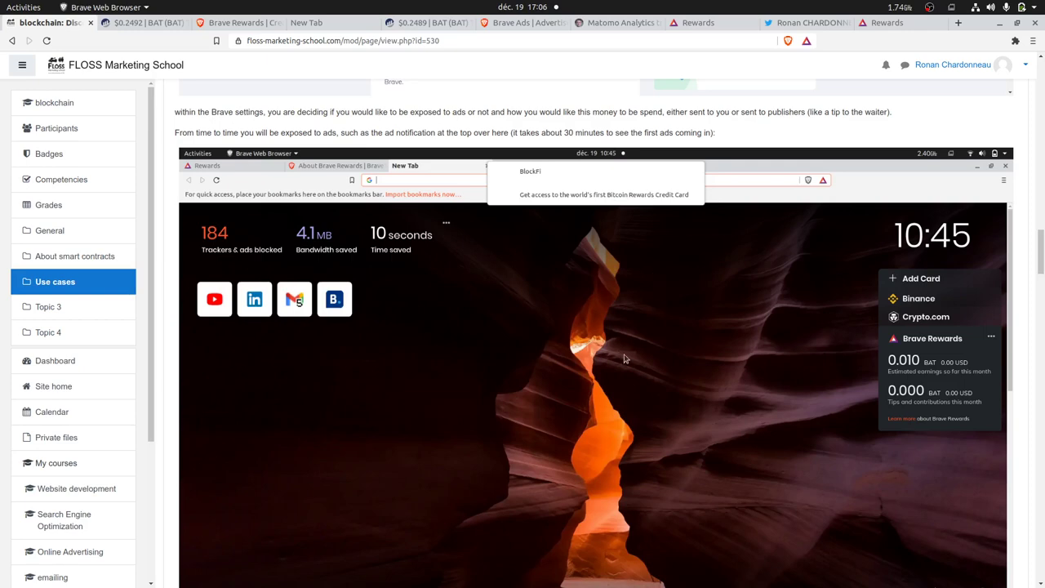
scroll(600, 317, "down", 3)
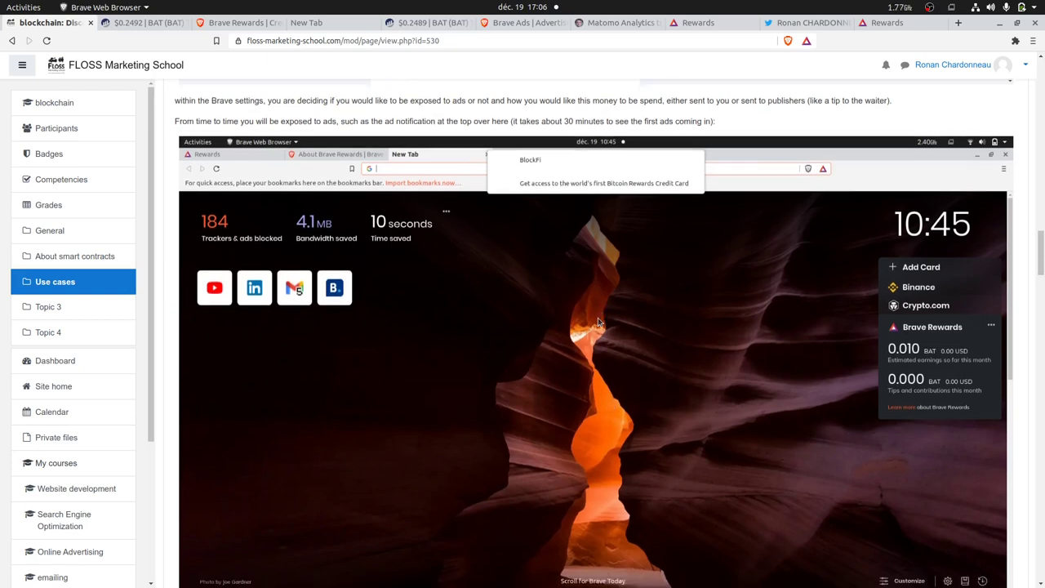
scroll(598, 322, "down", 10)
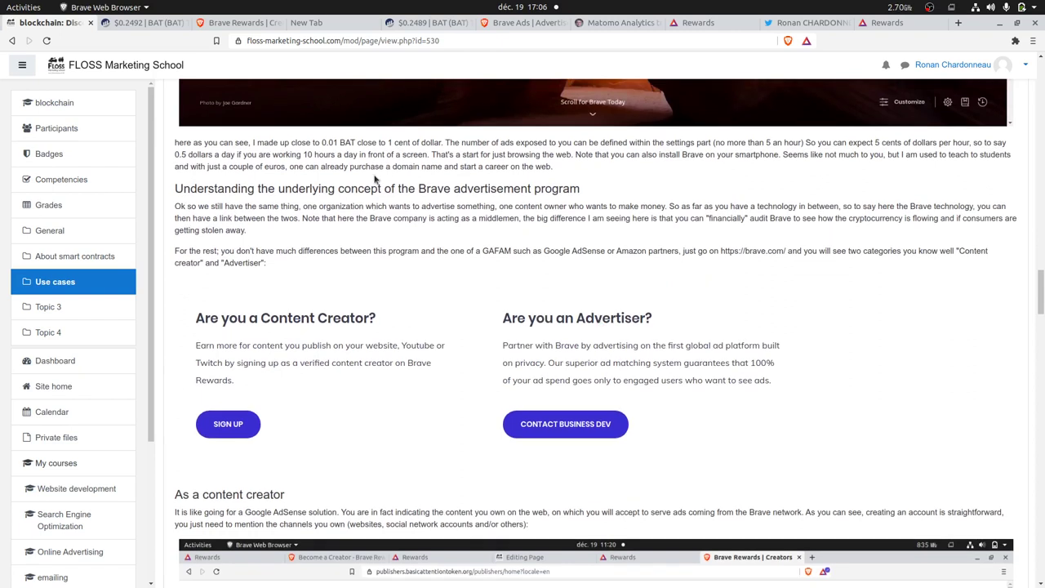
left_click_drag(174, 142, 257, 144)
left_click_drag(175, 142, 219, 155)
left_click(219, 165)
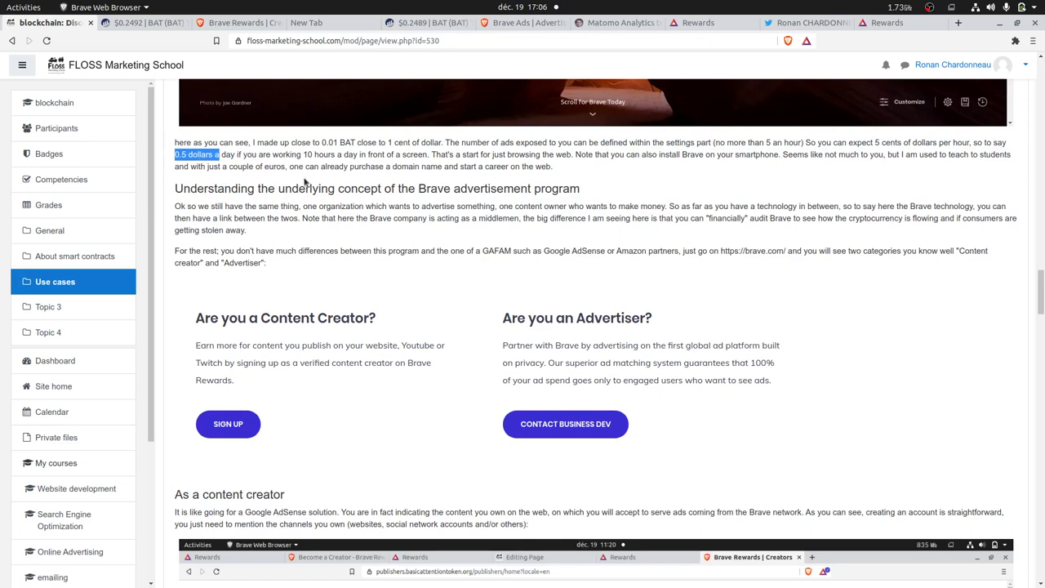
scroll(306, 183, "down", 1)
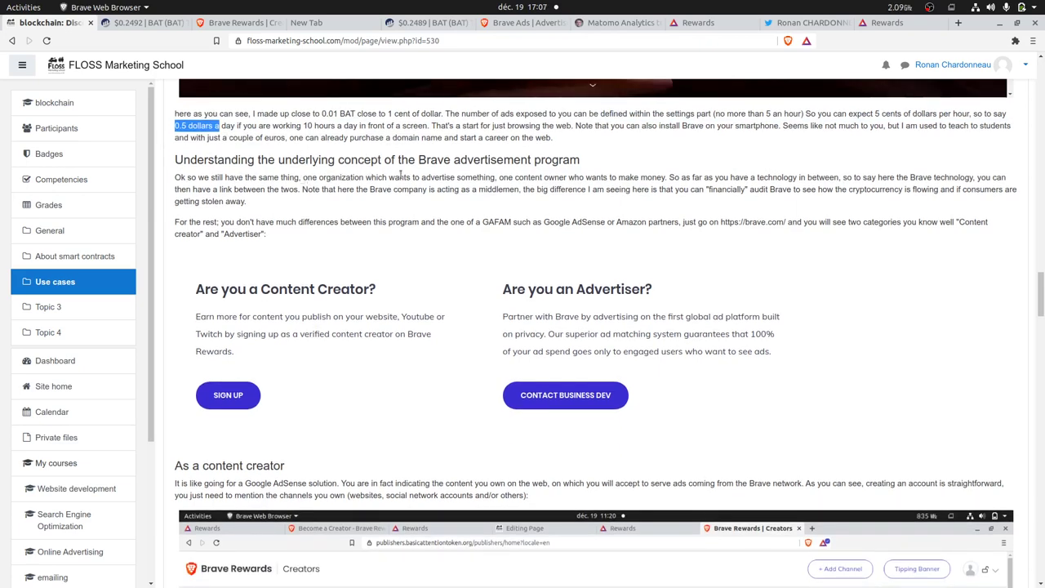
scroll(400, 174, "down", 1)
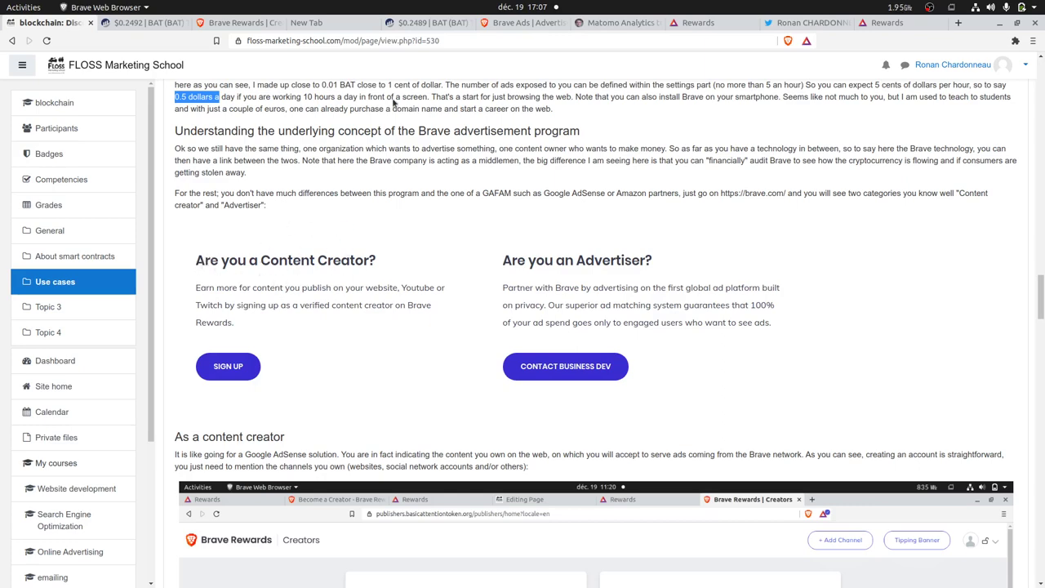
Open brave.com's Content Creators > Overview, then view the four registered channels including YouTube at 2.06 BAT
left_click(526, 23)
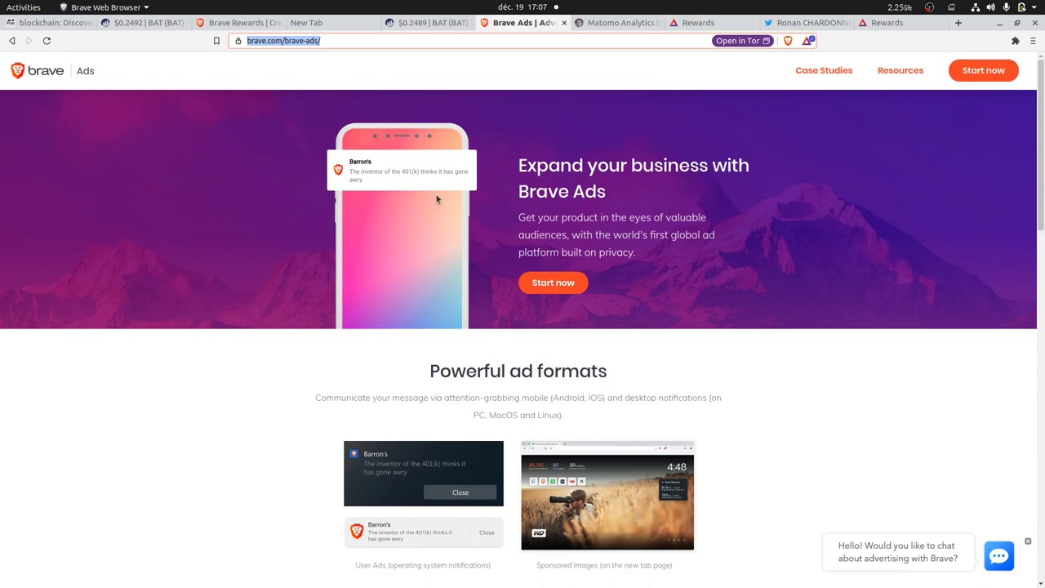
left_click(12, 41)
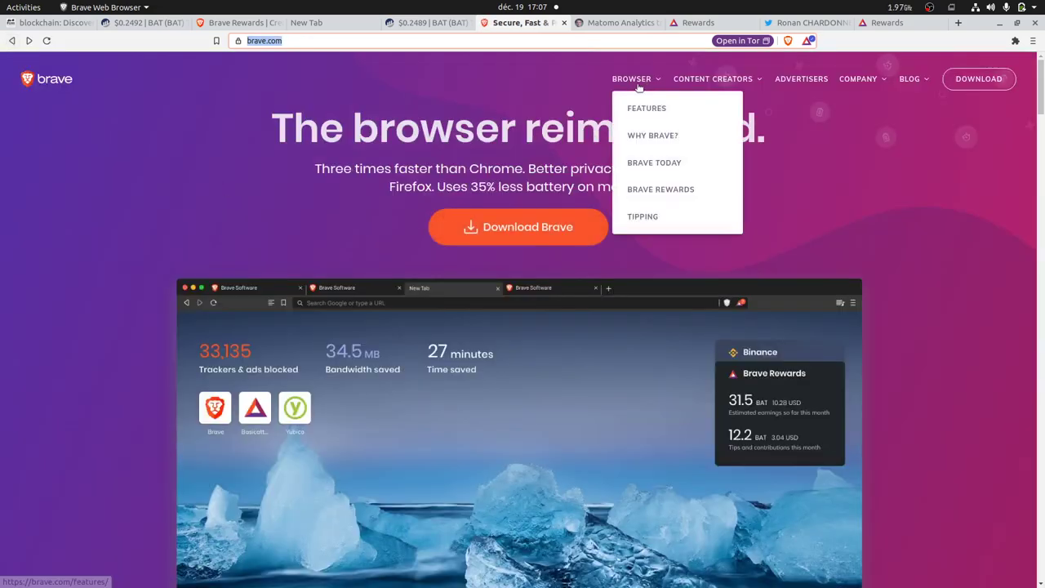
mouse_move(701, 84)
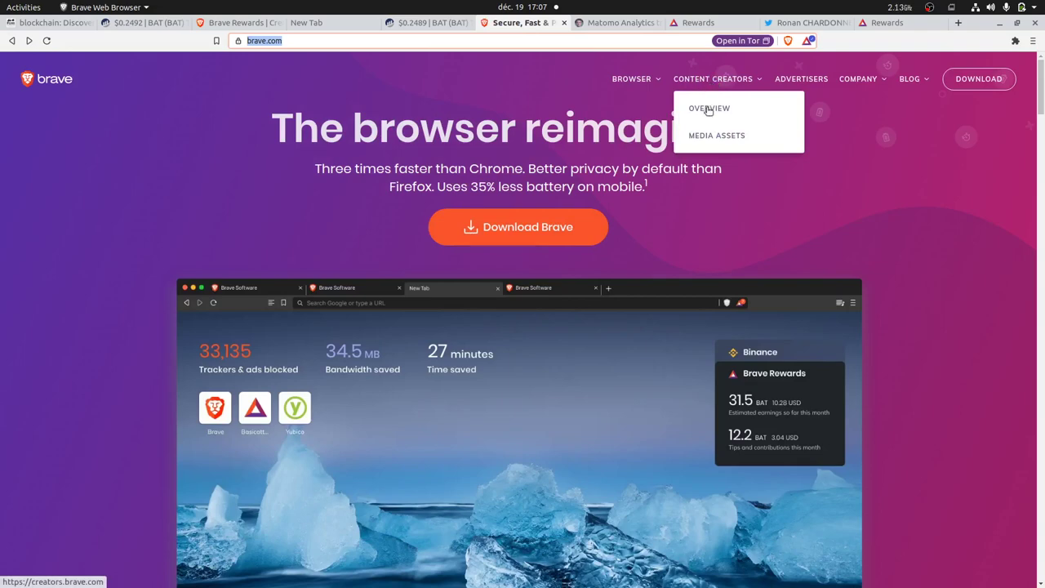
left_click(707, 112)
left_click(707, 112)
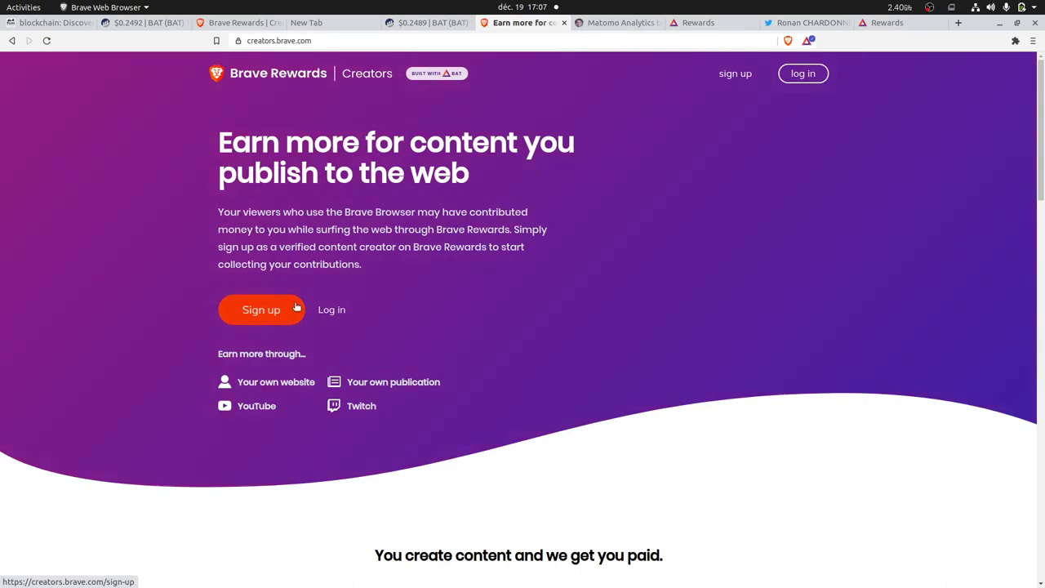
left_click(249, 26)
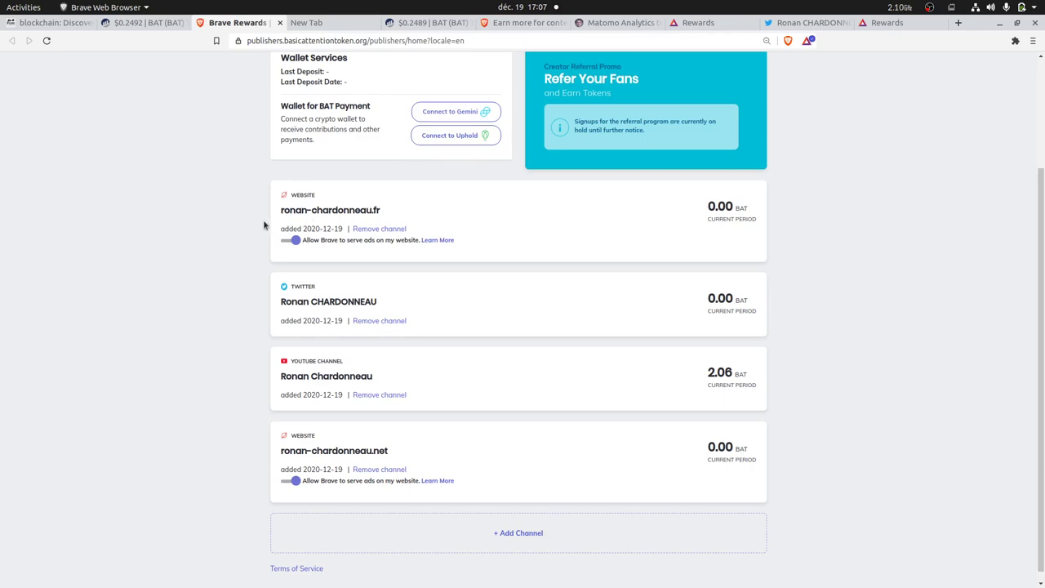
Highlight the first website channel's domain, dismiss Add Channel, and switch to the Matomo Career Profile site
left_click_drag(282, 211, 380, 214)
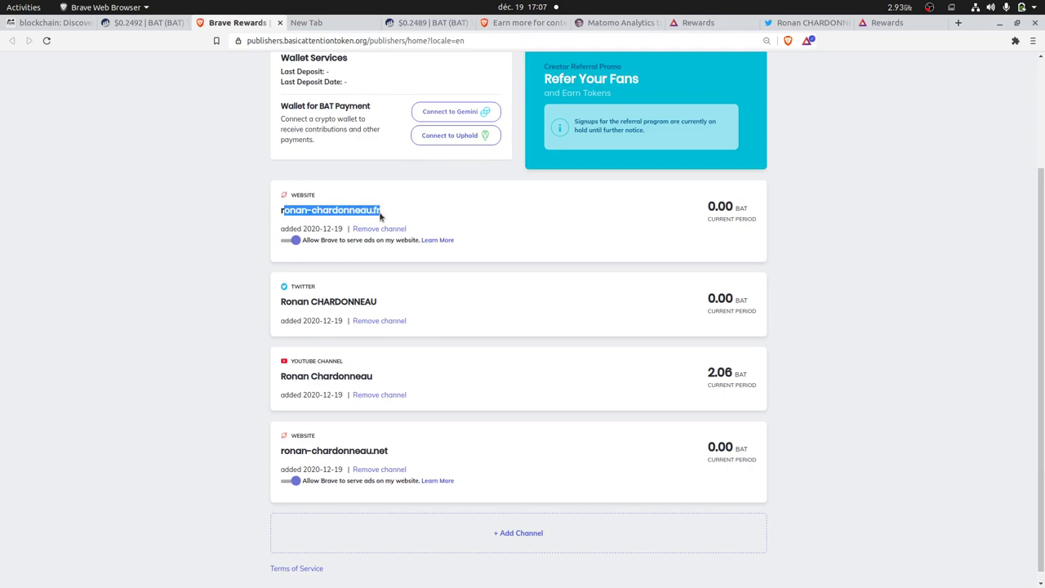
left_click(267, 233)
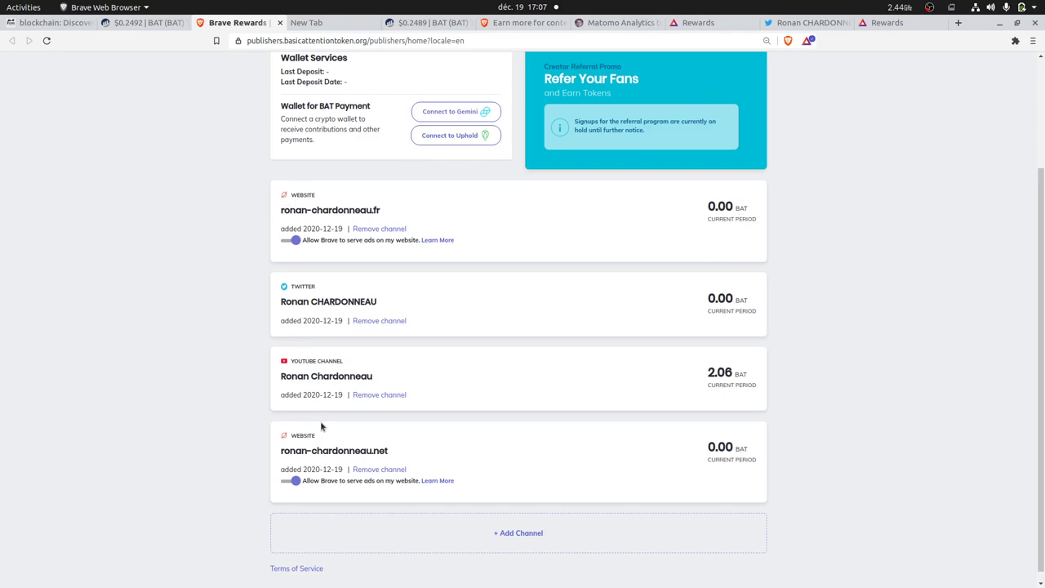
left_click(520, 540)
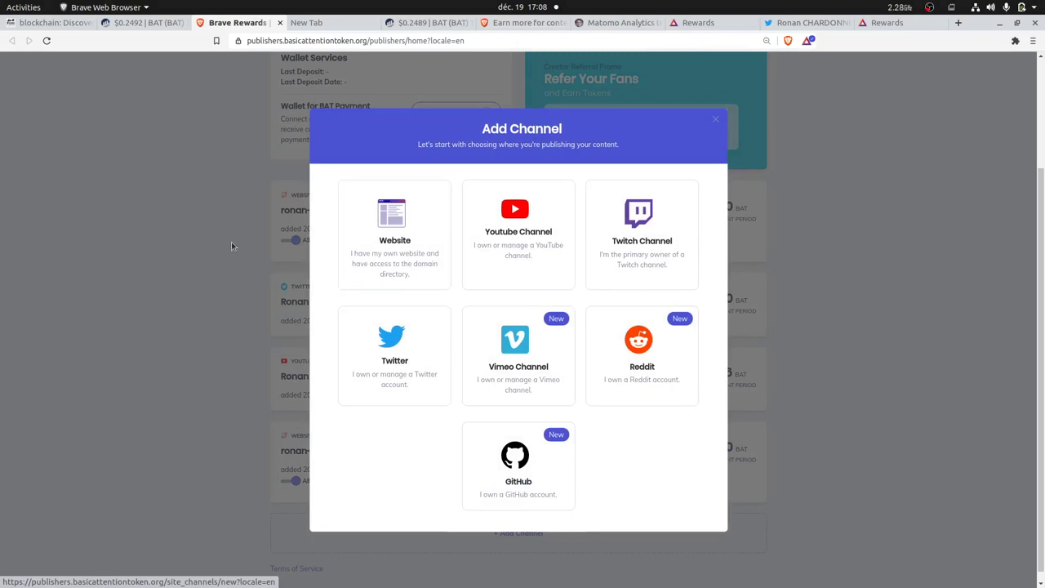
left_click(716, 120)
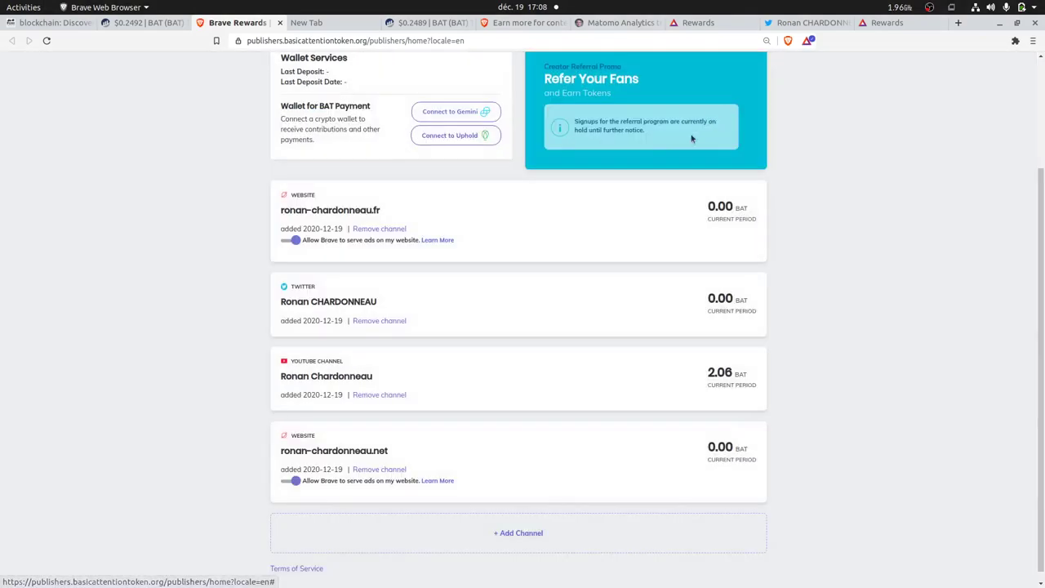
left_click(647, 23)
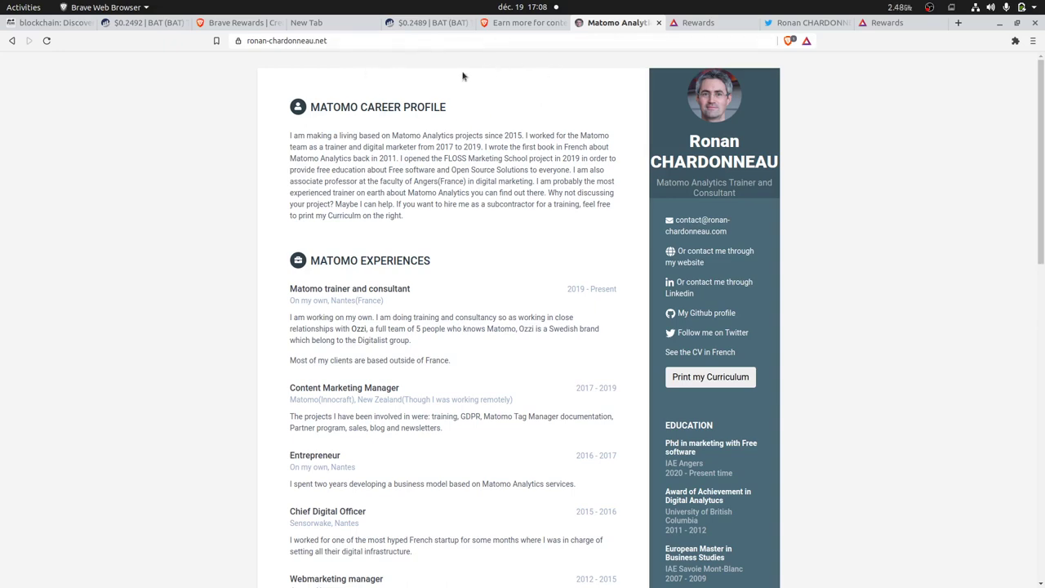
Scroll the BAT course page past the creator screenshots to 'Brave as an advertiser' and its $10,000 minimum
left_click(77, 26)
scroll(515, 375, "down", 5)
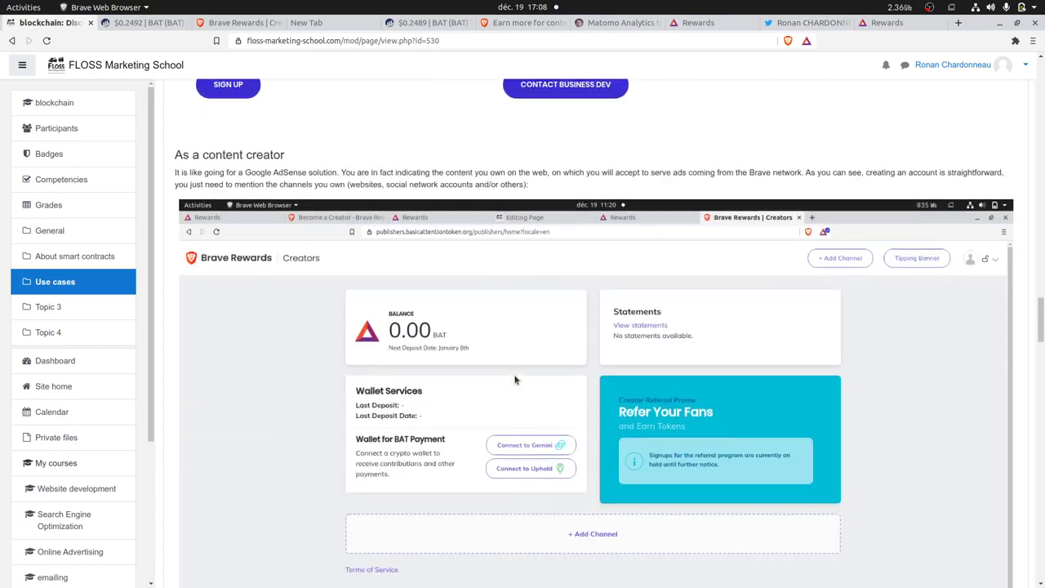
scroll(515, 379, "down", 12)
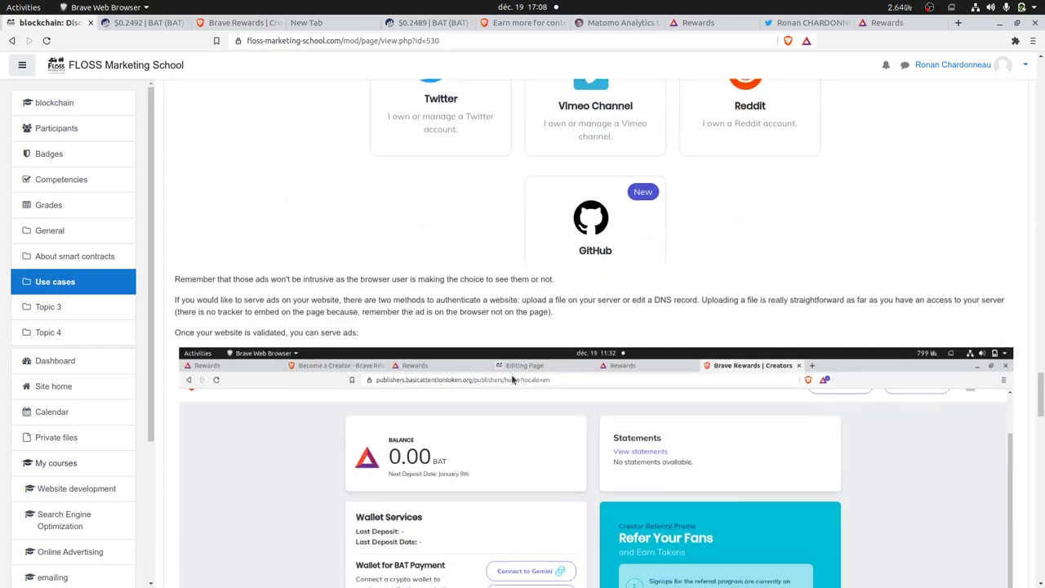
scroll(513, 379, "down", 15)
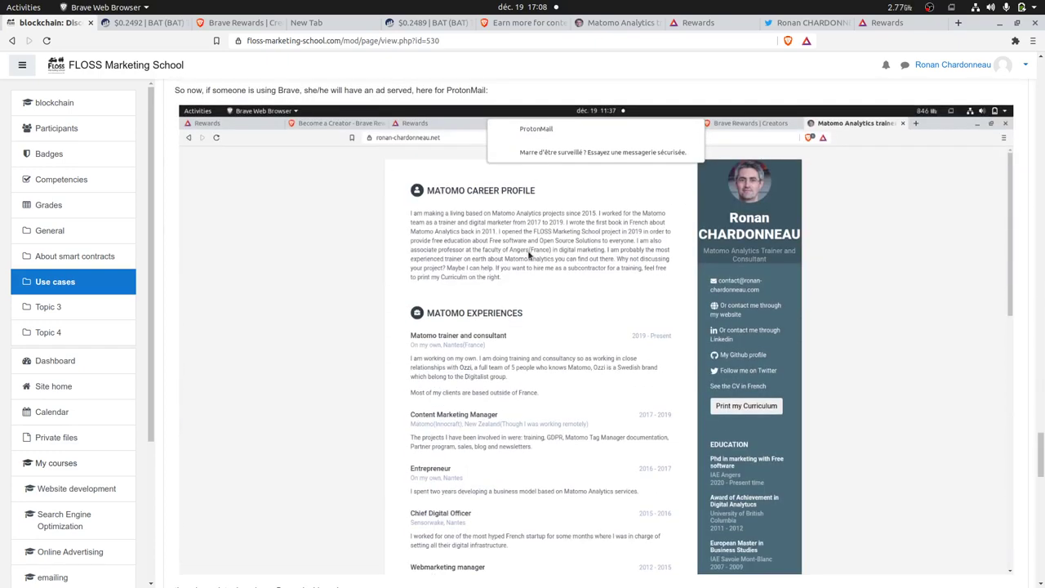
scroll(561, 238, "down", 2)
scroll(560, 234, "up", 2)
scroll(539, 157, "down", 5)
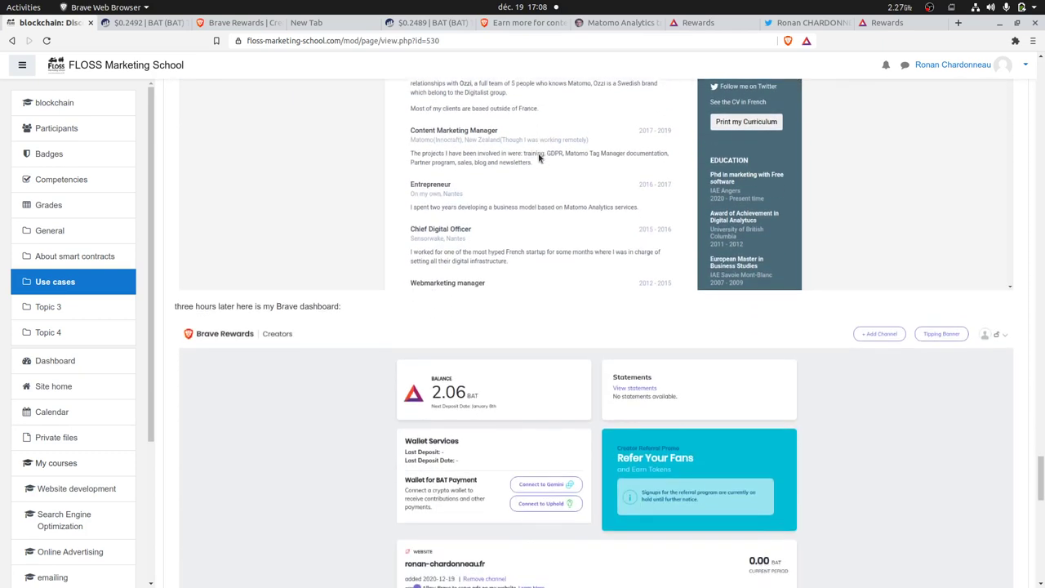
scroll(539, 158, "down", 8)
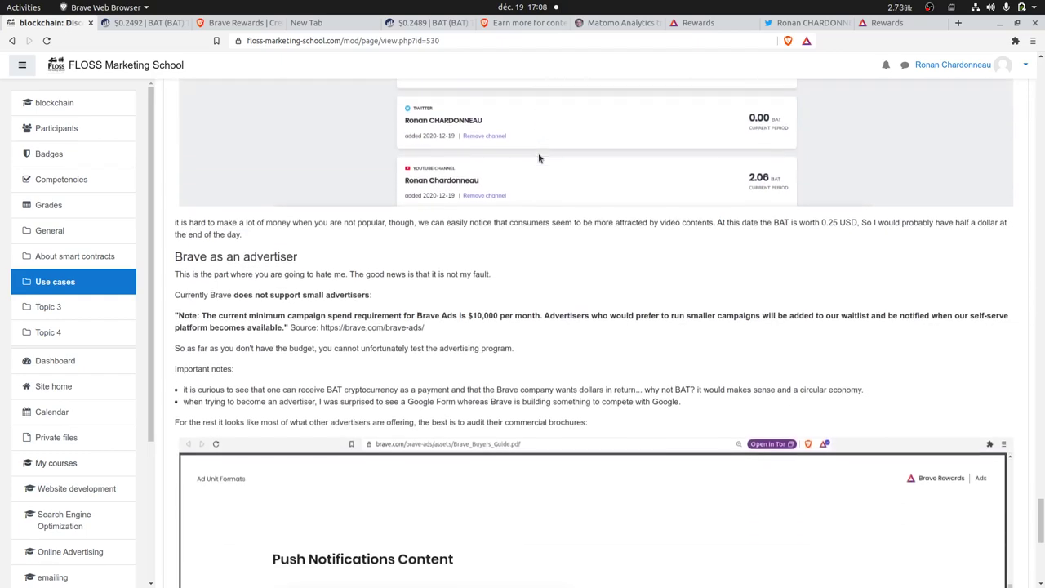
scroll(539, 158, "down", 2)
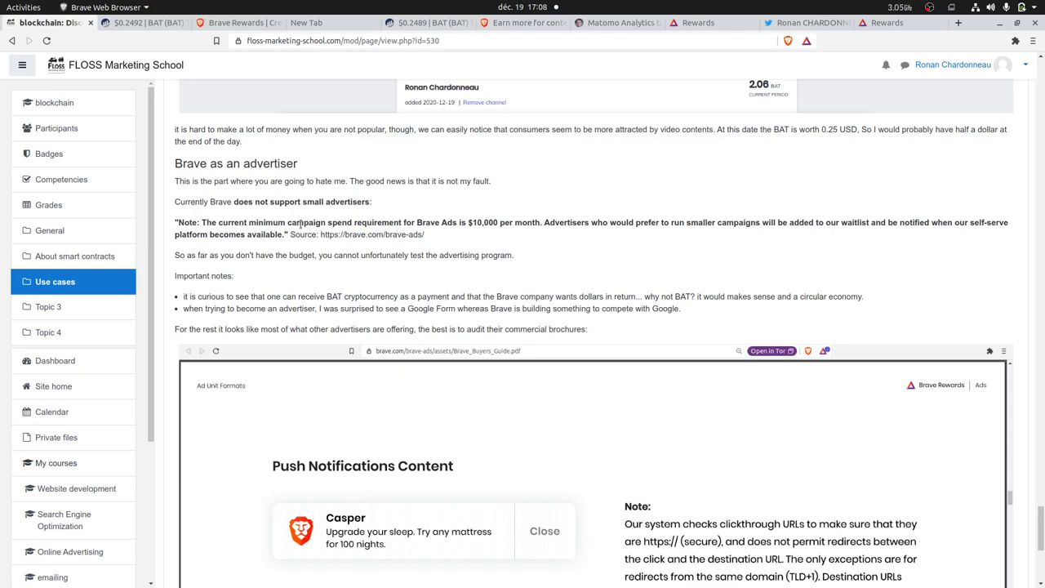
left_click_drag(462, 220, 541, 222)
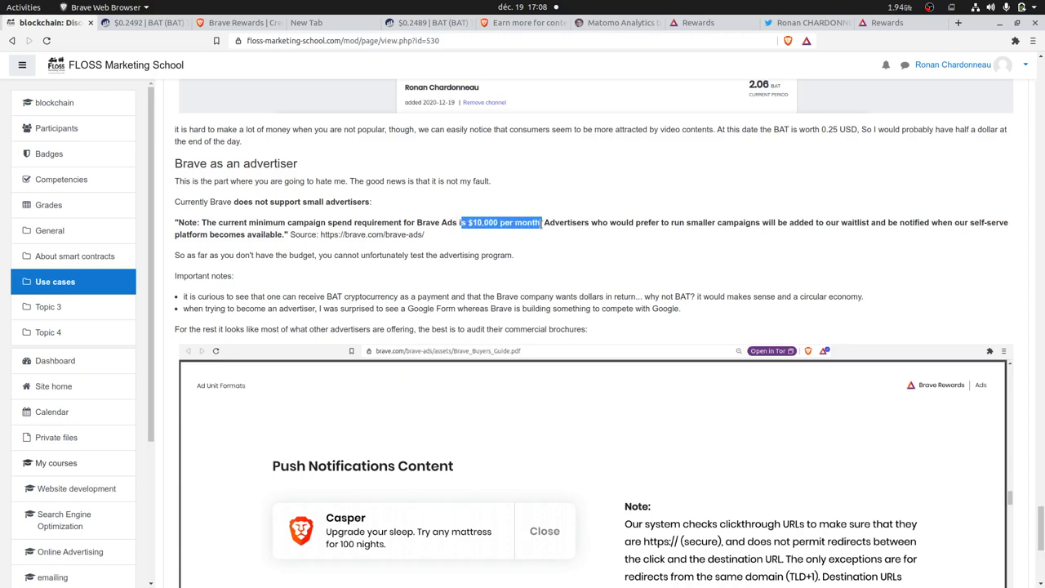
left_click(469, 243)
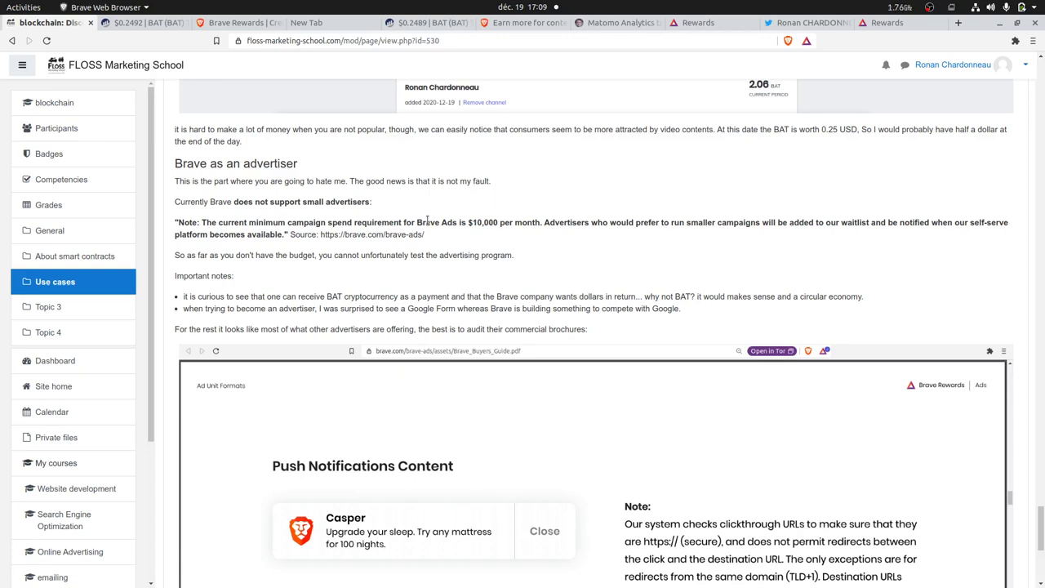
scroll(274, 279, "down", 1)
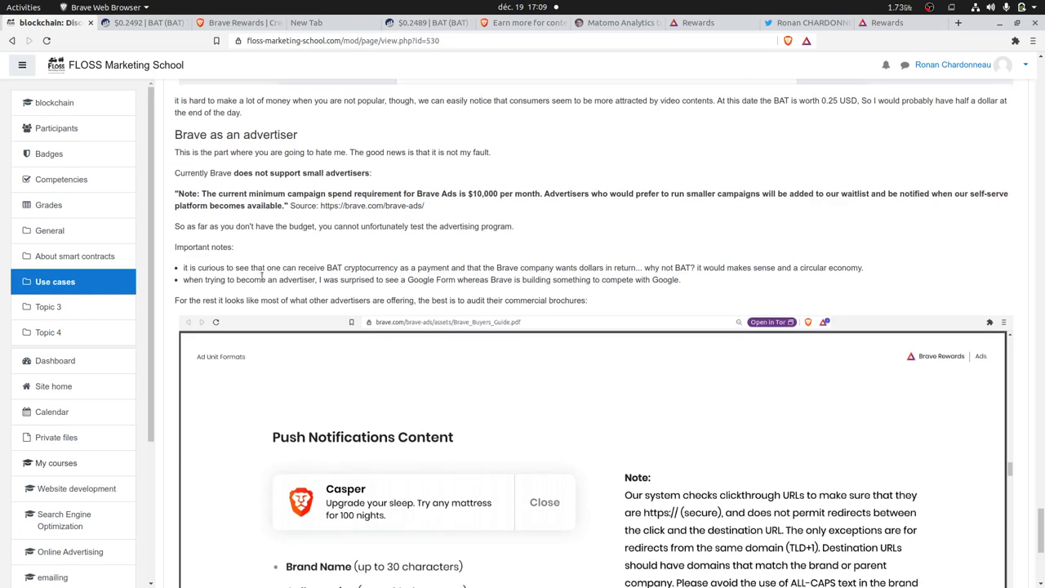
Highlight the advertiser notes on BAT payment and the 'Google Form' sign-up remark
scroll(375, 281, "down", 3)
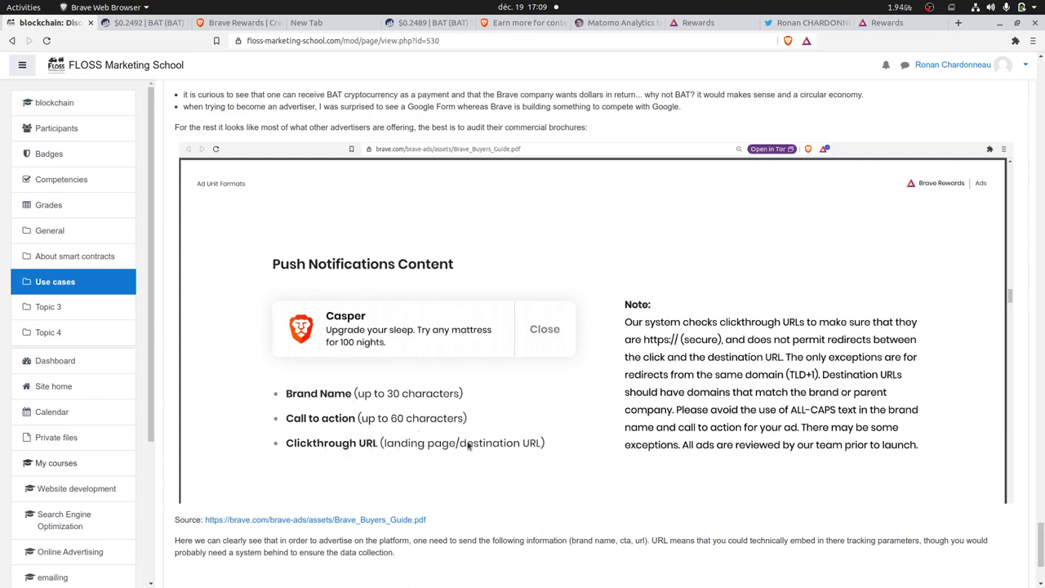
scroll(468, 445, "up", 3)
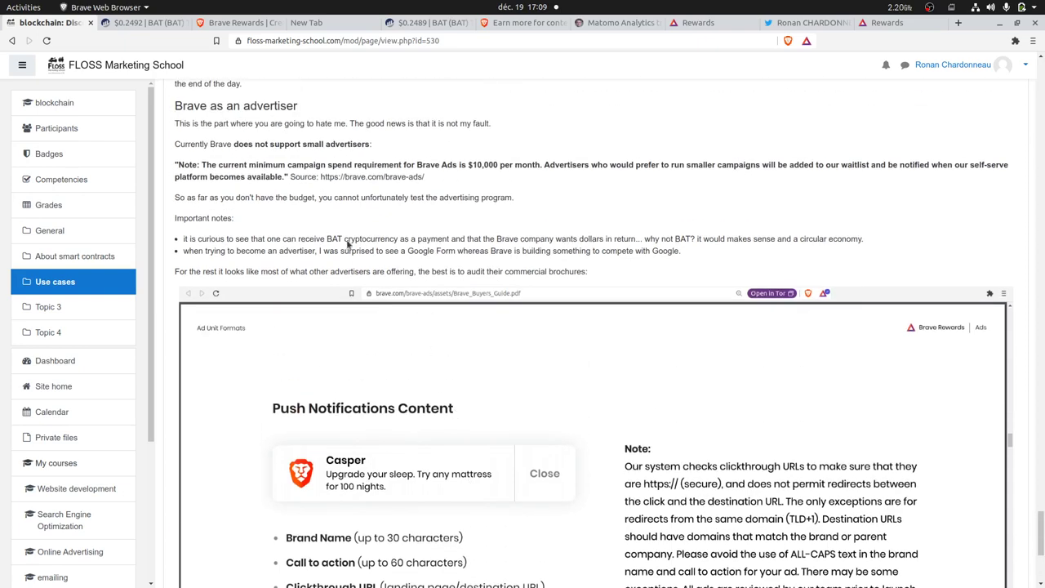
left_click_drag(325, 239, 454, 248)
left_click(404, 238)
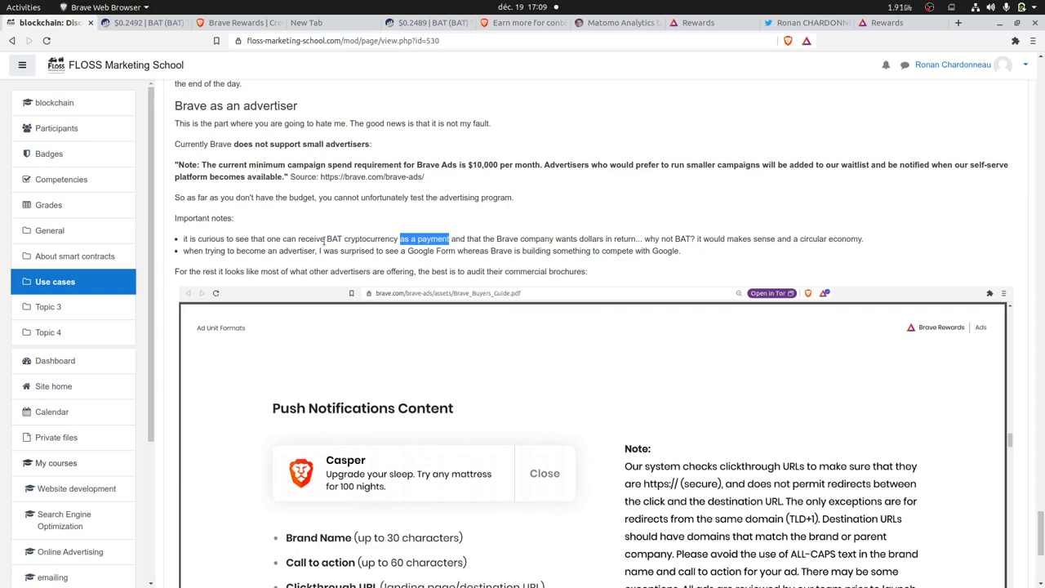
left_click_drag(318, 253, 487, 251)
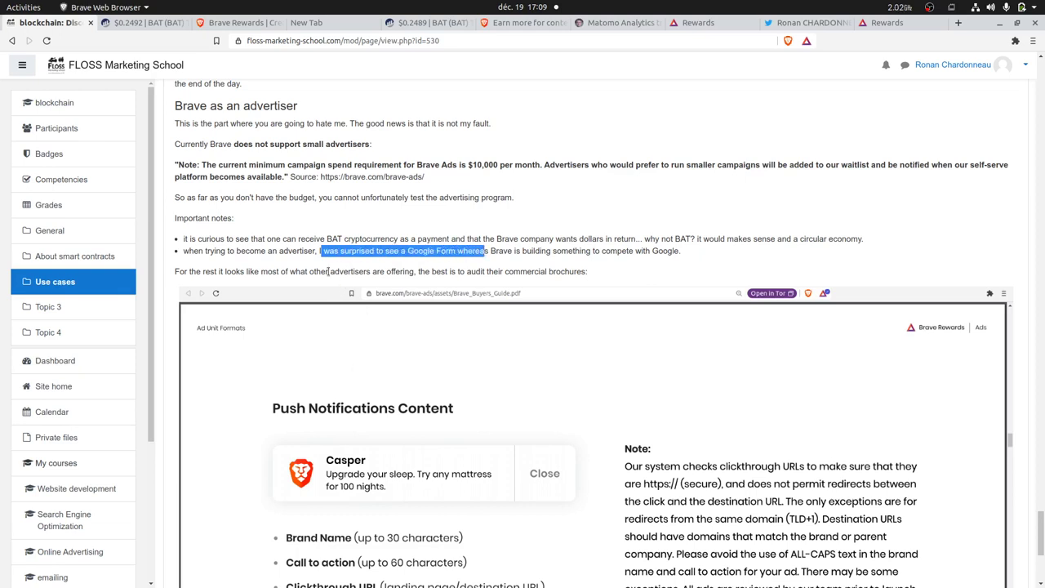
left_click(398, 262)
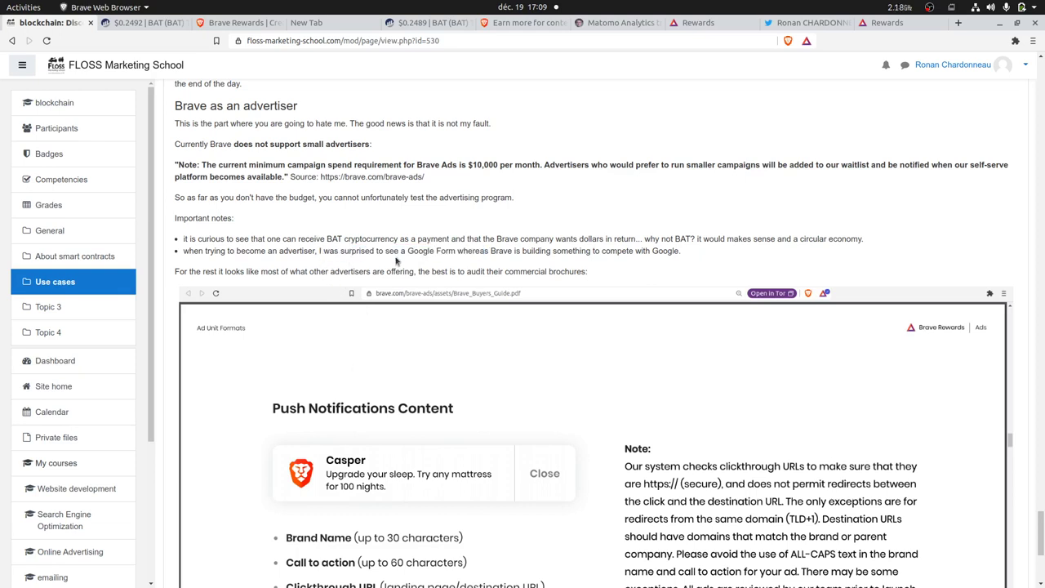
left_click_drag(407, 251, 455, 251)
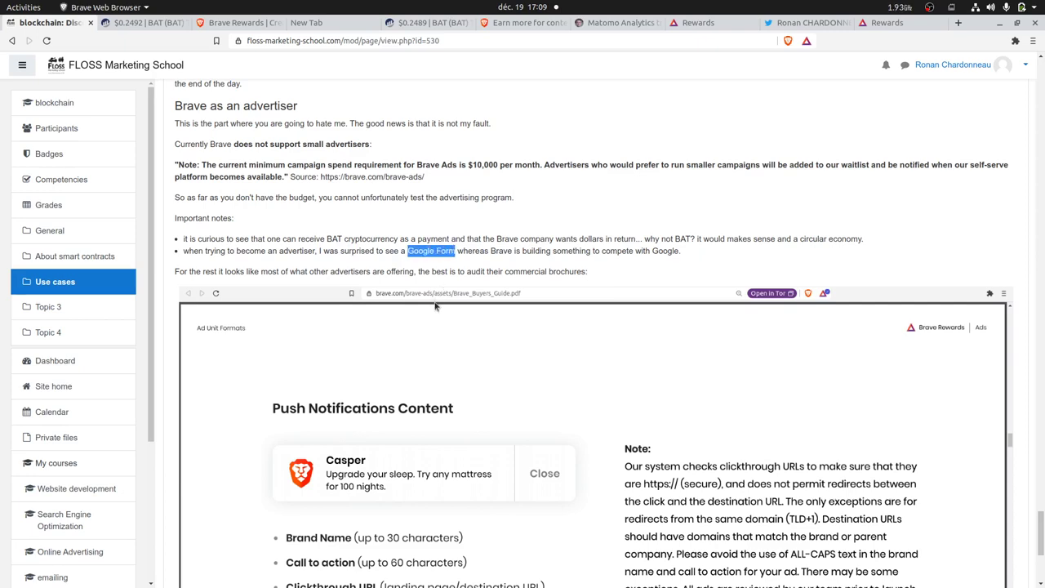
Scroll back up to the lesson's intro on online advertising and its issues list
scroll(397, 276, "down", 5)
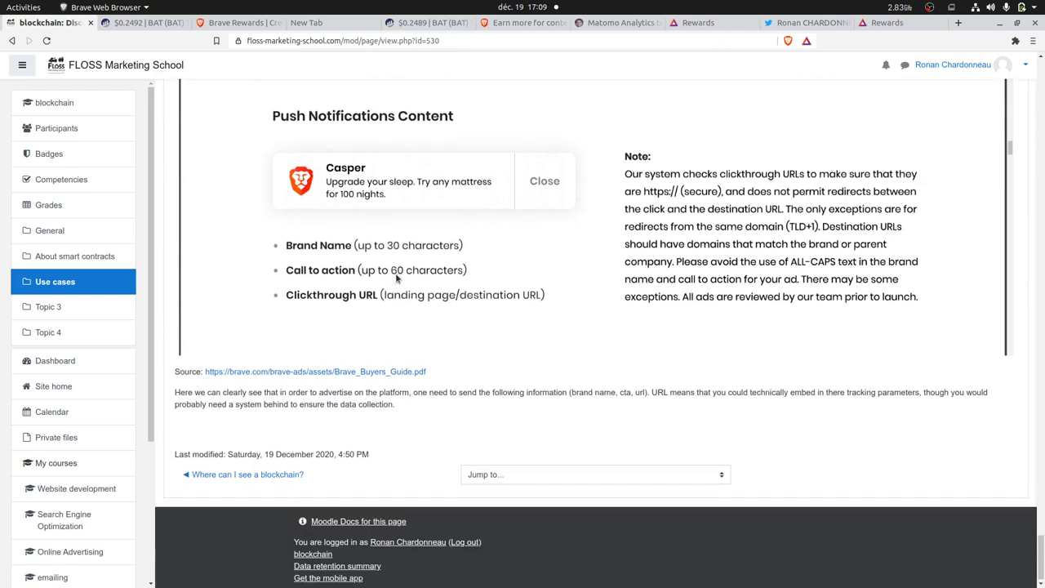
scroll(380, 327, "up", 3)
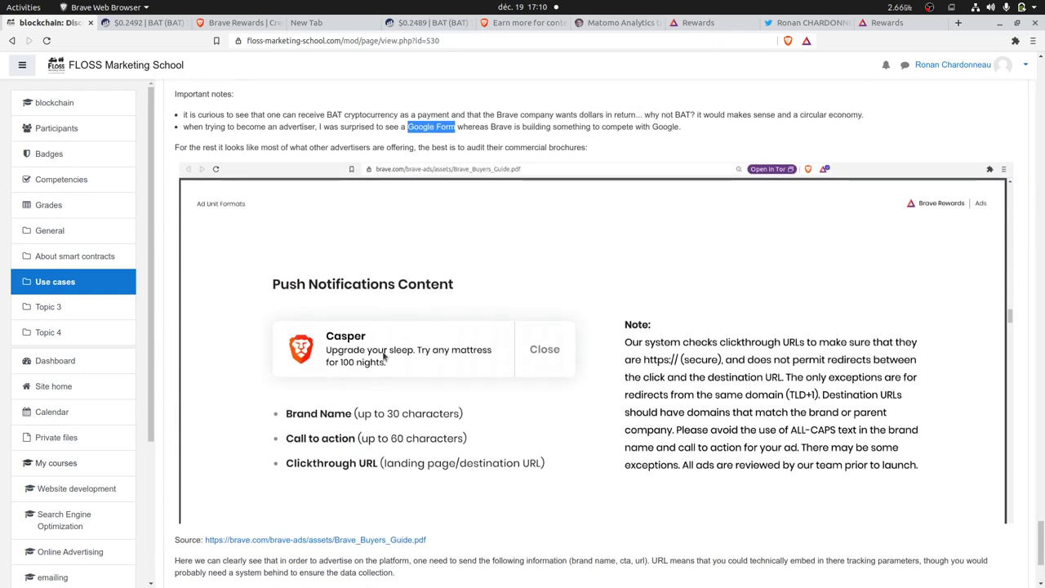
scroll(351, 353, "up", 6)
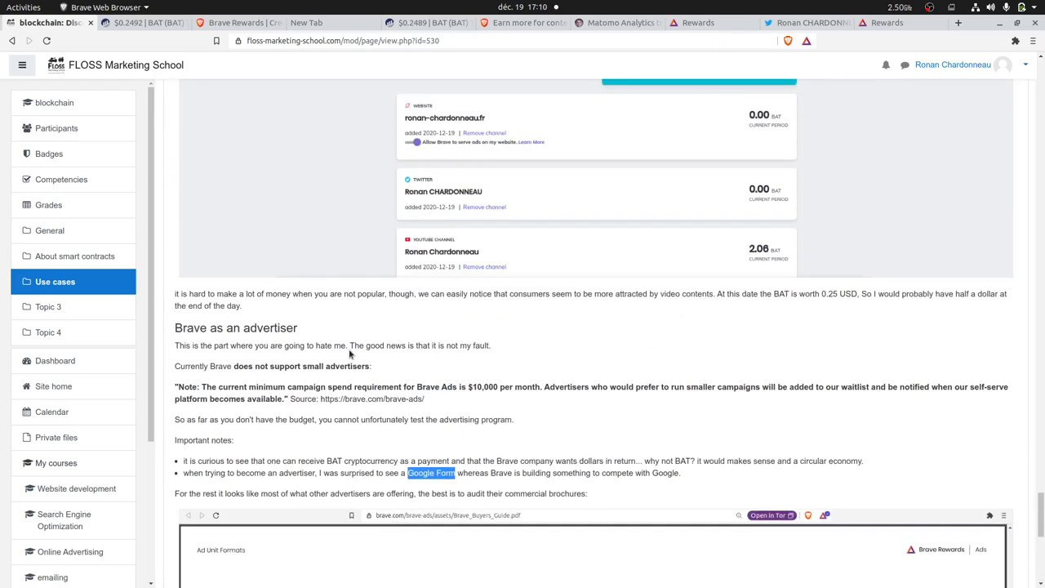
scroll(351, 354, "up", 5)
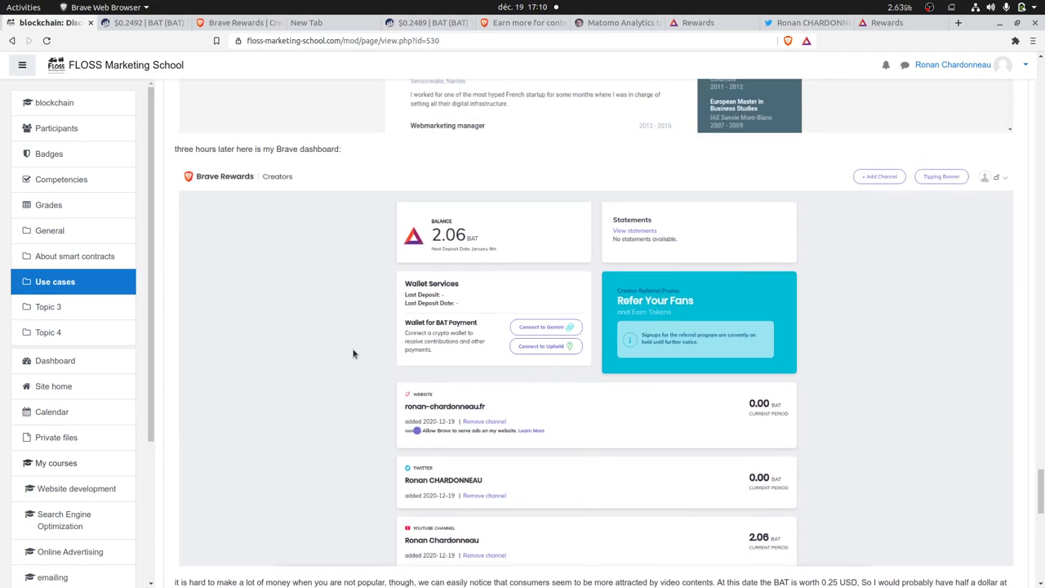
scroll(352, 354, "up", 6)
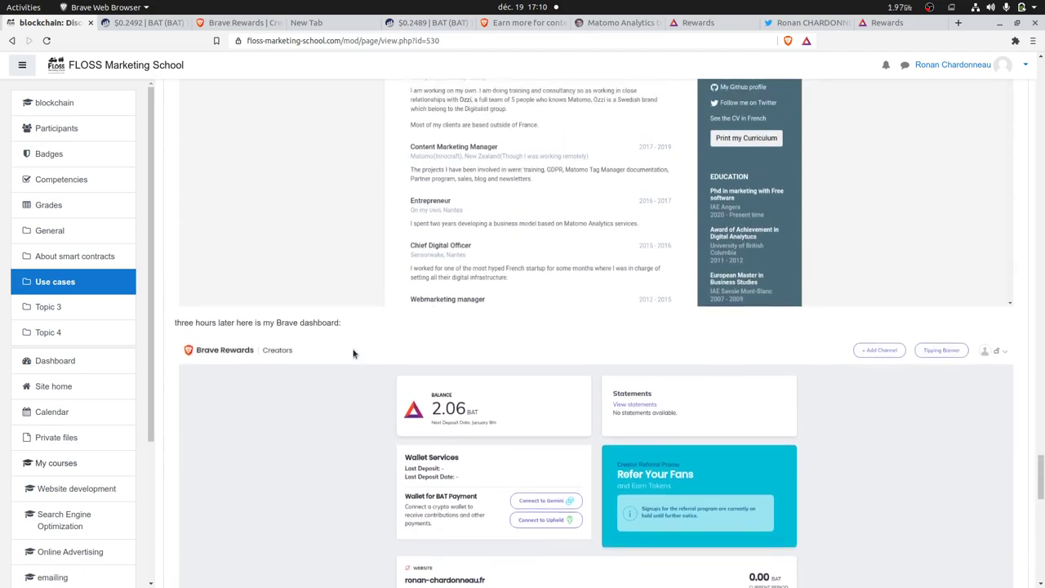
scroll(353, 354, "down", 14)
scroll(354, 350, "up", 7)
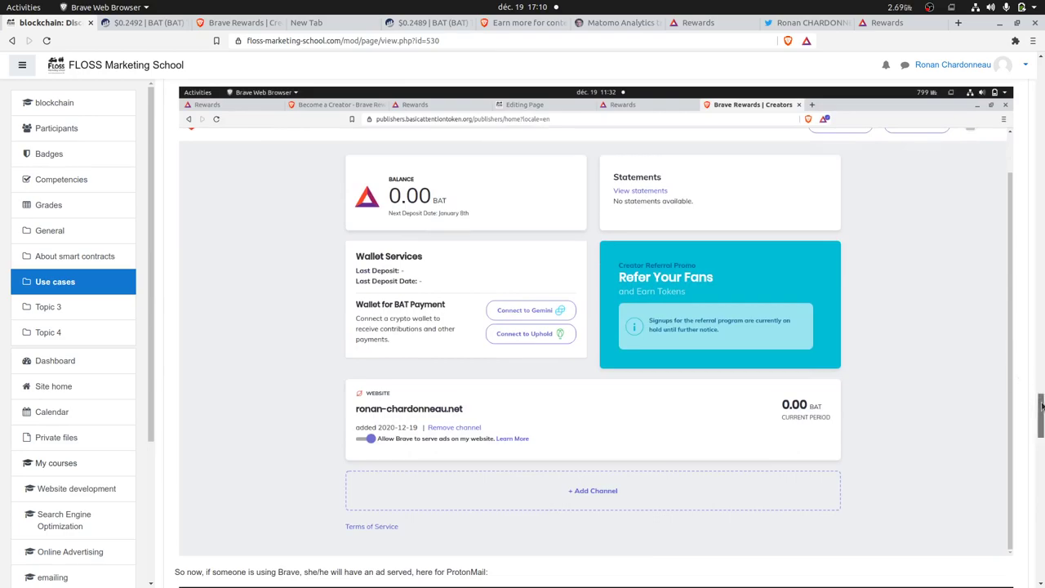
left_click_drag(1041, 406, 928, 45)
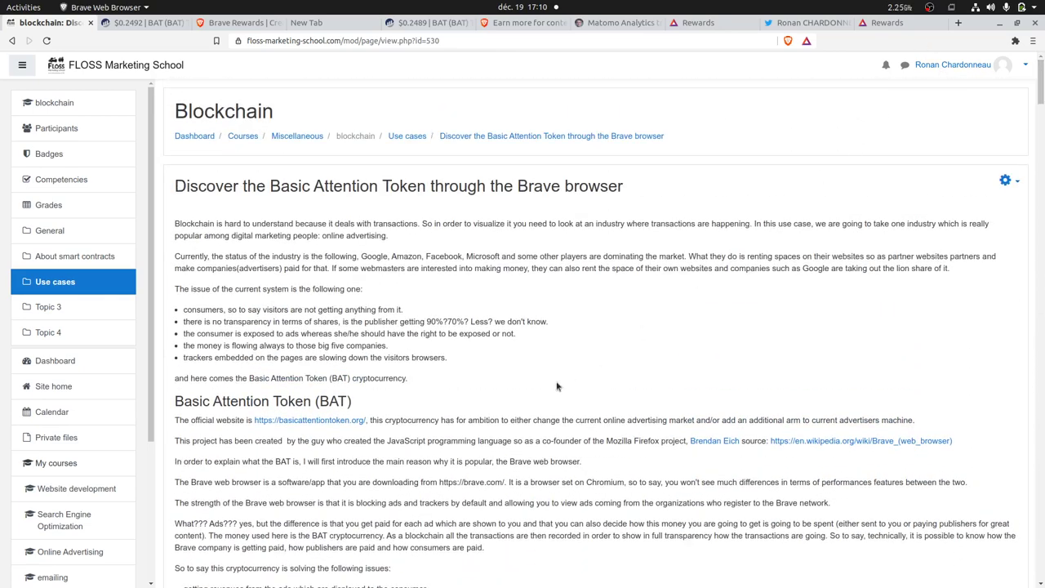